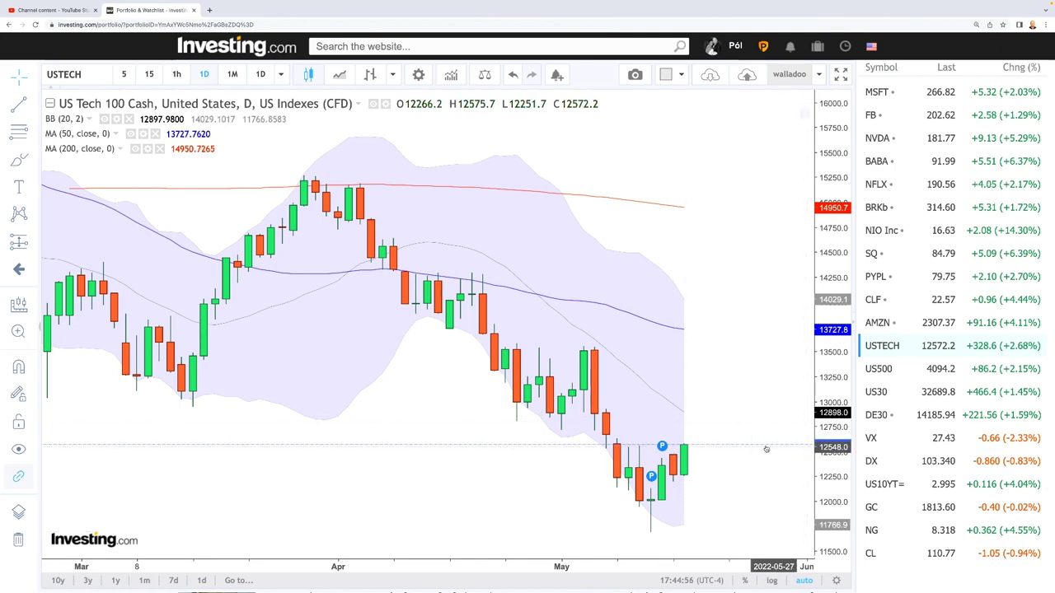
# Step: Examine the USTECH daily chart's price trend, Bollinger Bands and moving averages over shorter and longer time ranges
pyautogui.scroll(2, 724, 393)
pyautogui.scroll(-5, 723, 392)
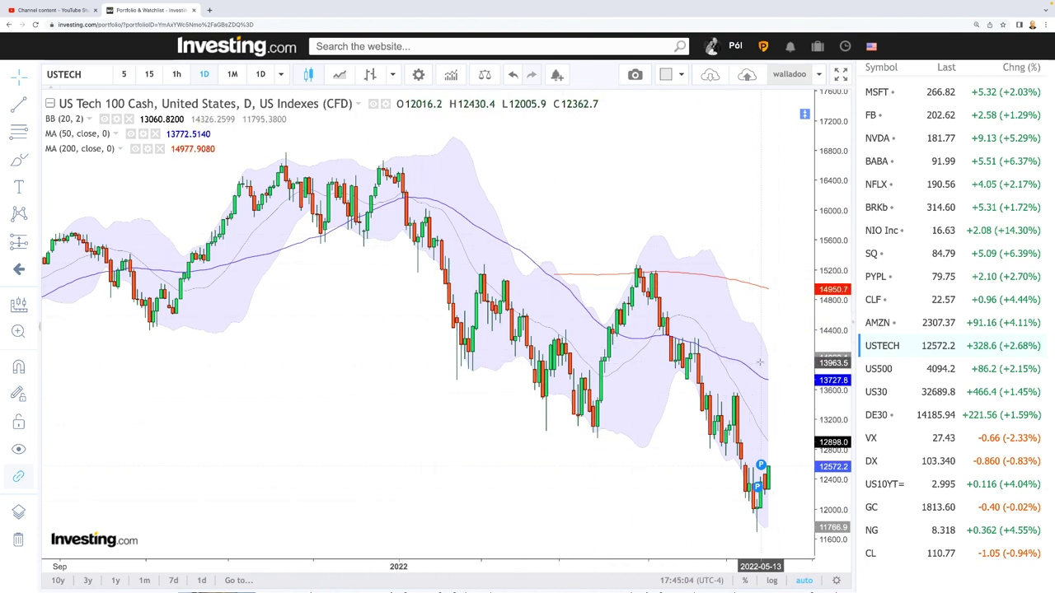
pyautogui.scroll(3, 761, 354)
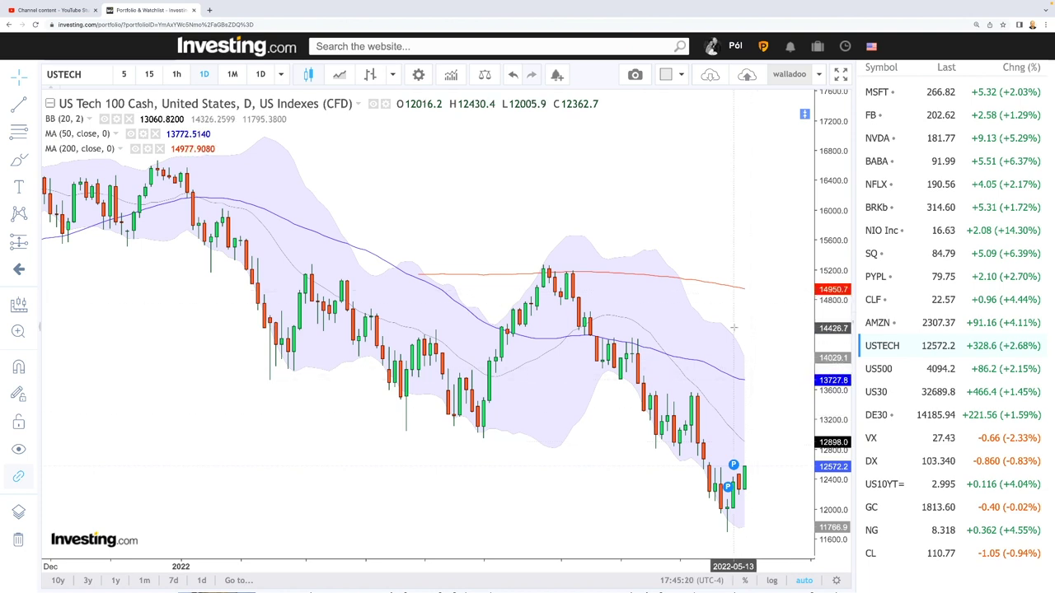
pyautogui.scroll(-3, 734, 327)
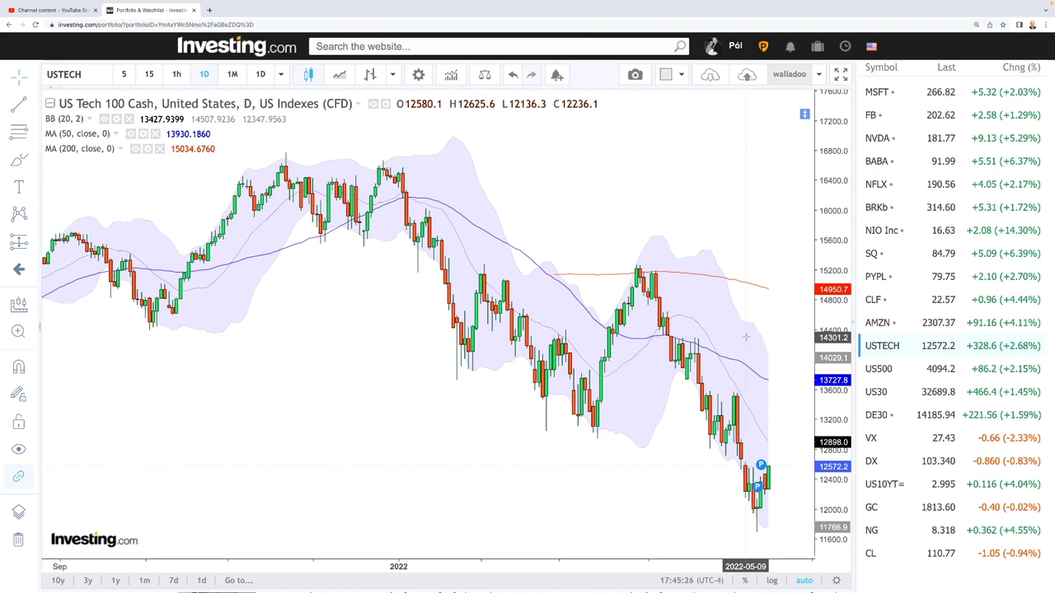
pyautogui.scroll(-3, 747, 338)
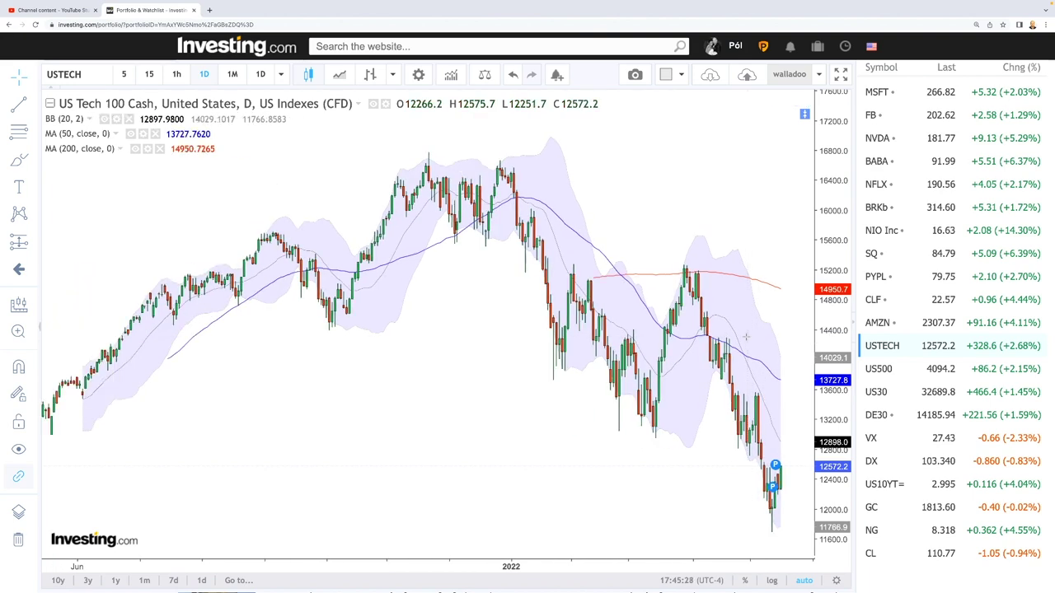
pyautogui.scroll(4, 746, 337)
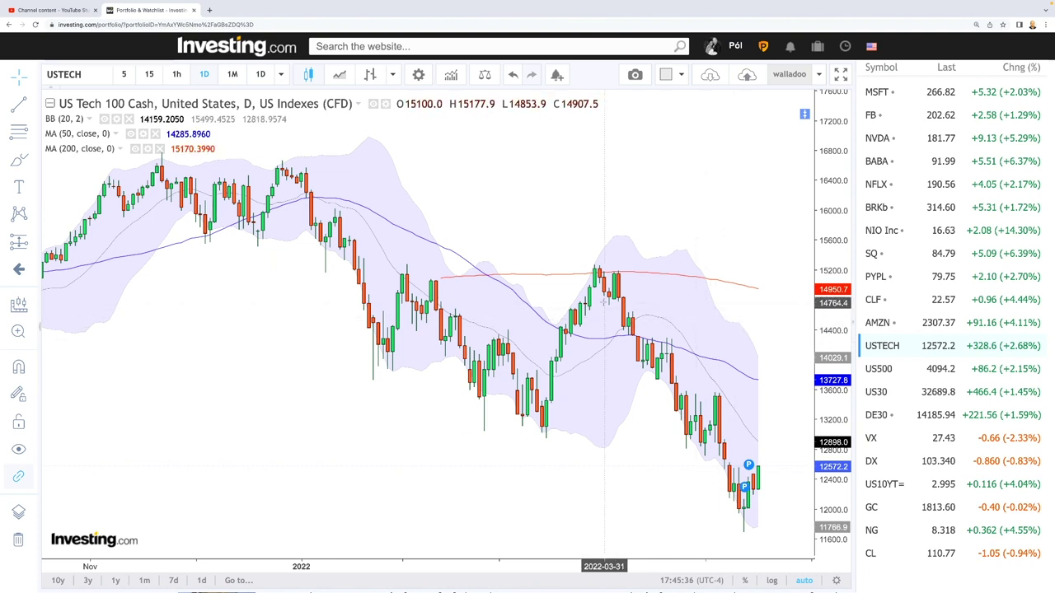
pyautogui.scroll(-3, 627, 303)
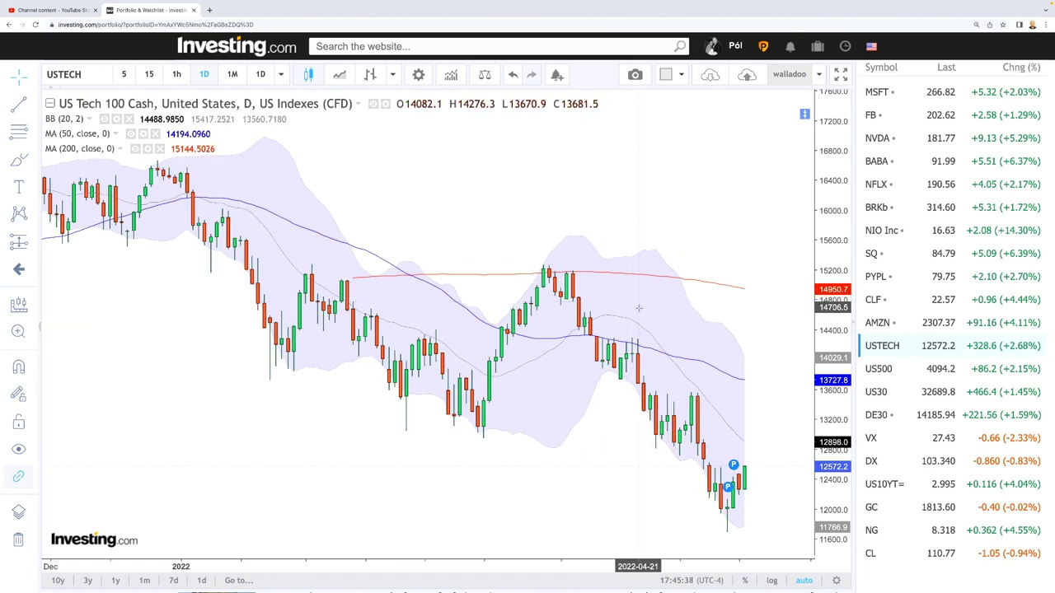
pyautogui.scroll(2, 661, 318)
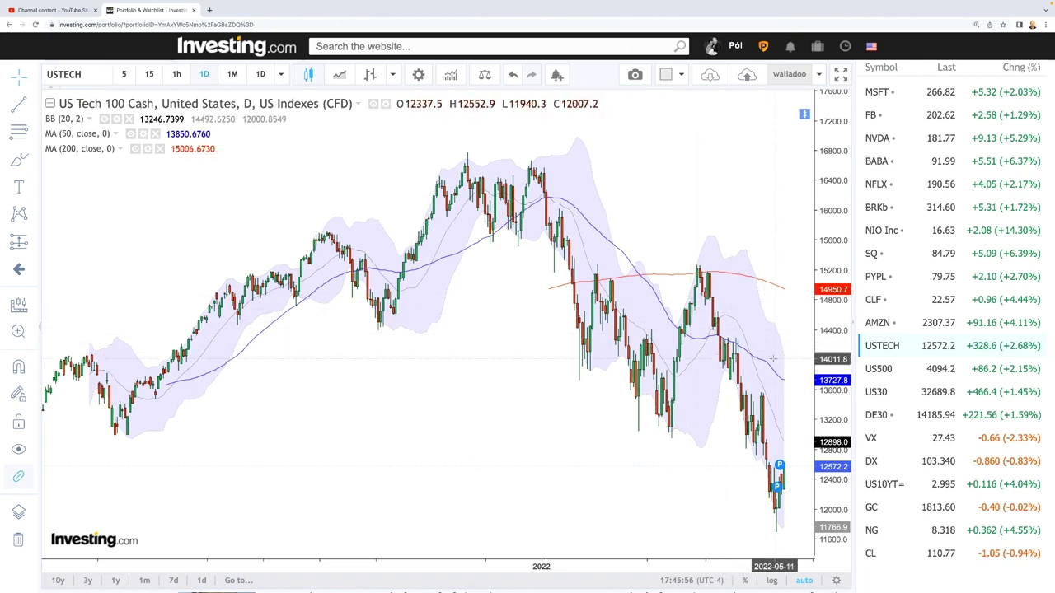
pyautogui.scroll(5, 771, 359)
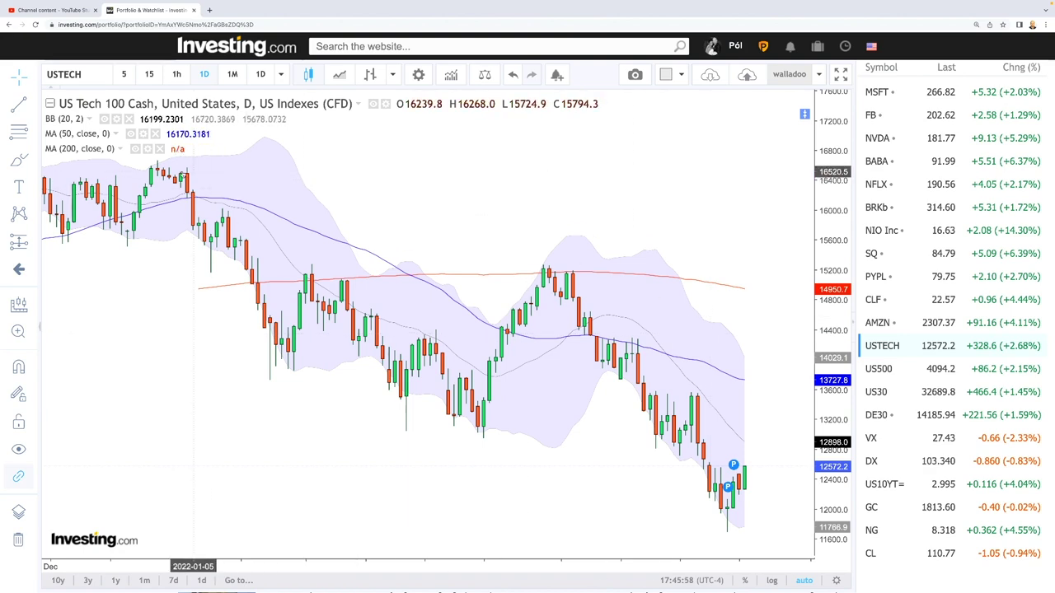
# Step: Draw a Fib Retracement on the USTECH chart from the late-March high at 15256.5 to the May low at 11696.1
pyautogui.click(33, 134)
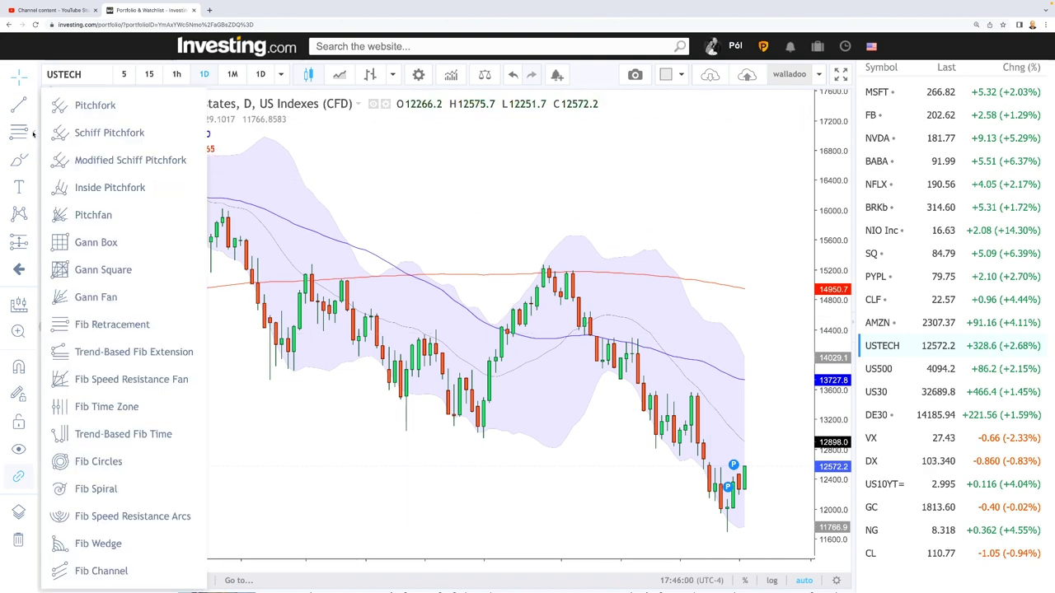
pyautogui.click(105, 325)
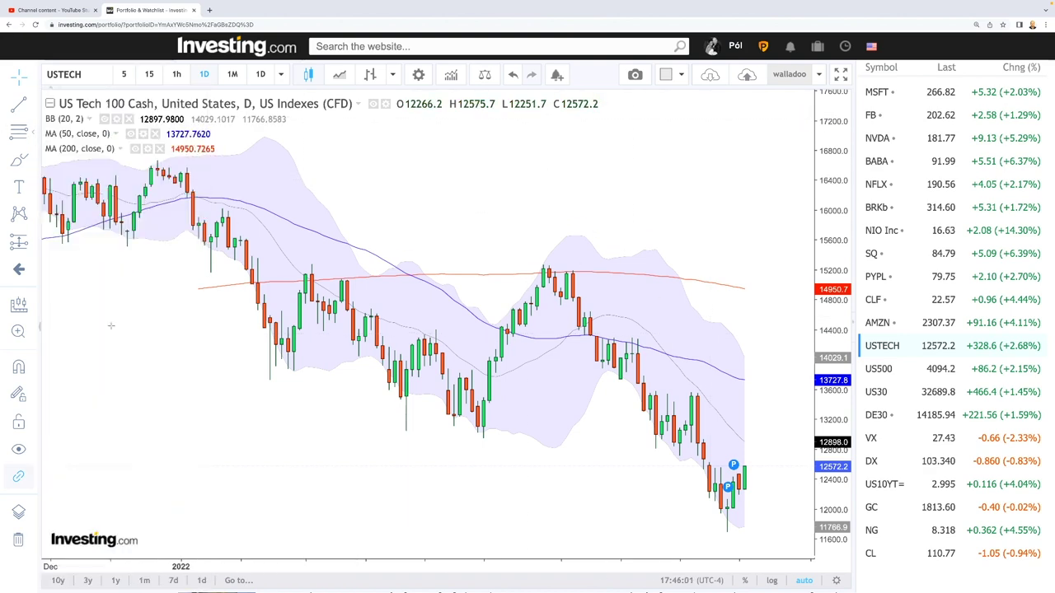
pyautogui.click(543, 266)
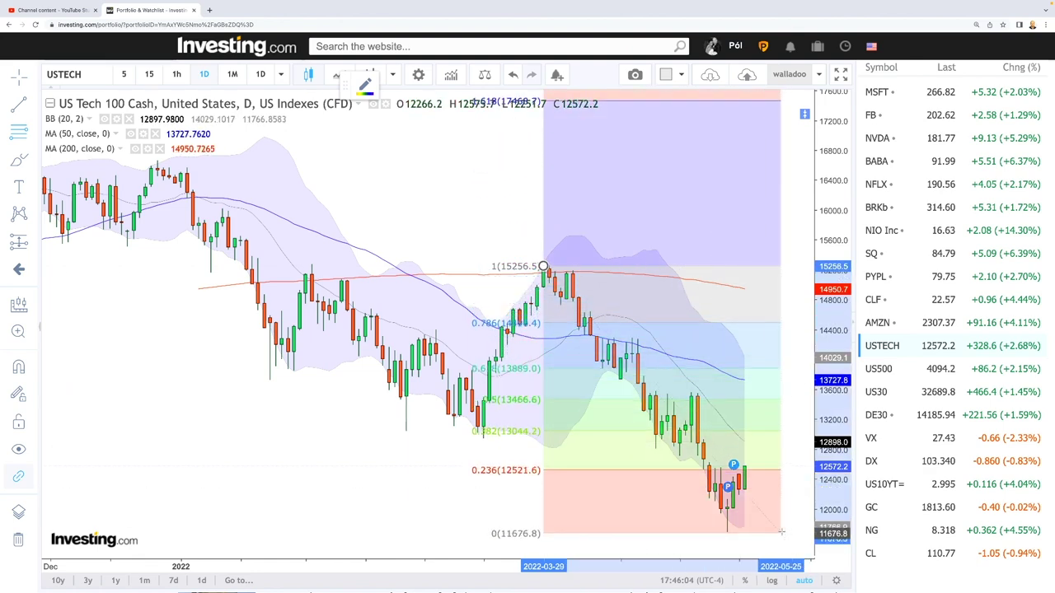
pyautogui.click(780, 532)
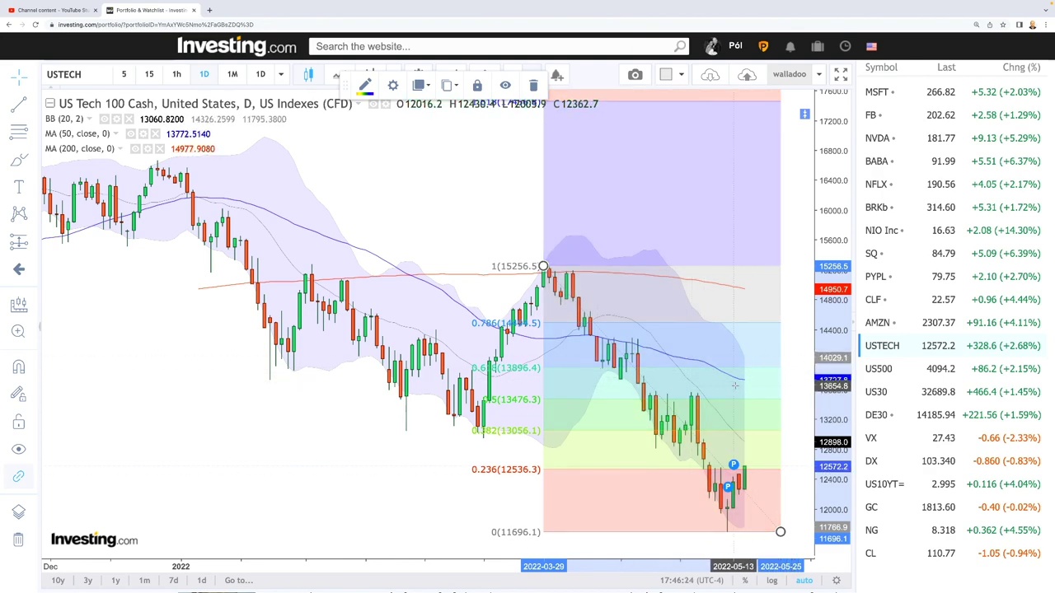
# Step: Brush freehand extensions of the middle Bollinger band and both moving averages past the last candle, plus a projected rise-and-fall price path
pyautogui.moveTo(76, 137)
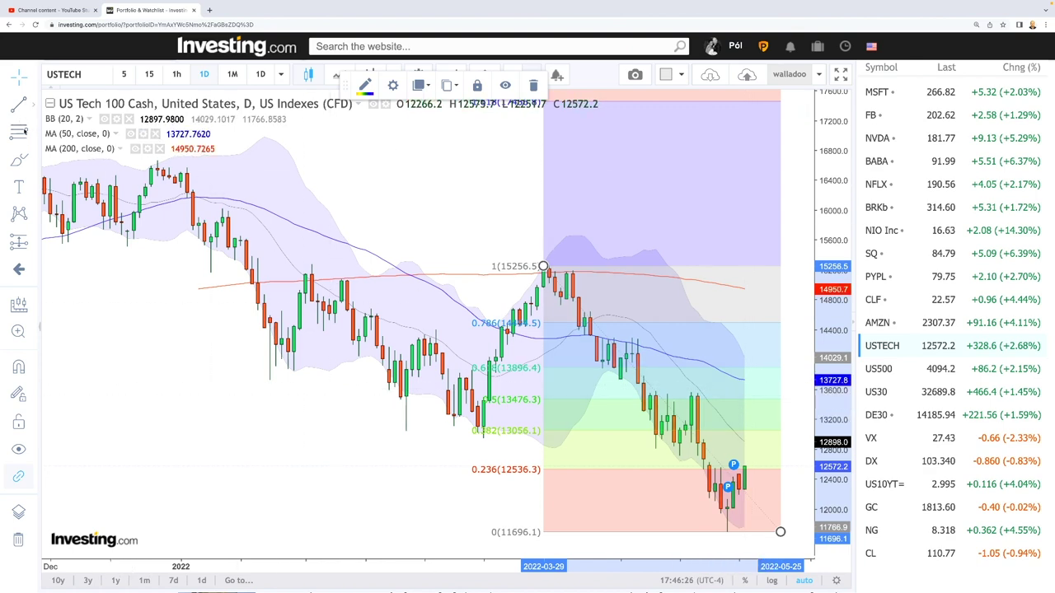
pyautogui.click(18, 161)
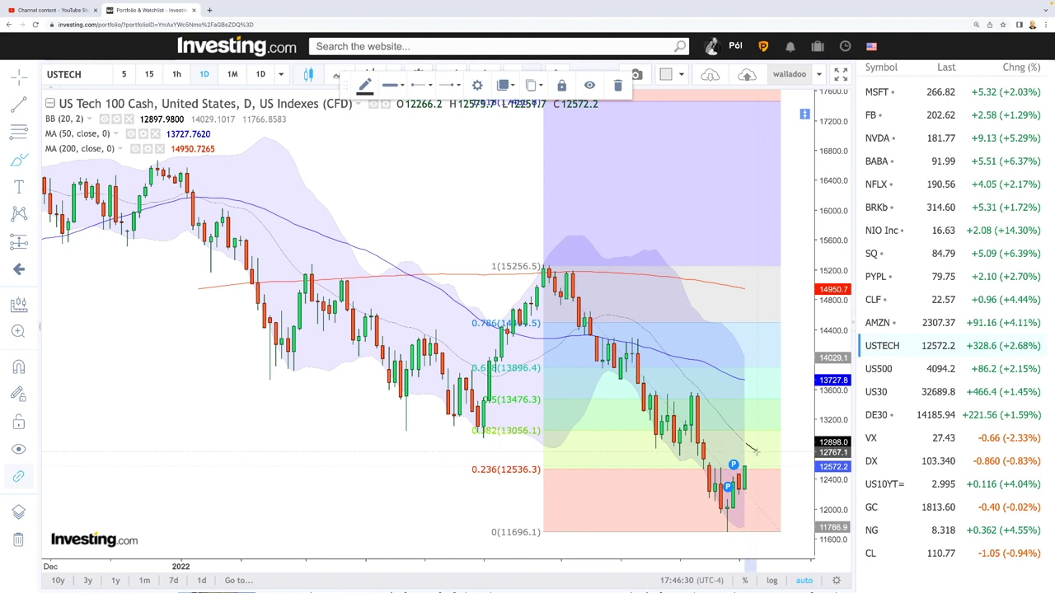
pyautogui.moveTo(754, 452); pyautogui.dragTo(779, 473)
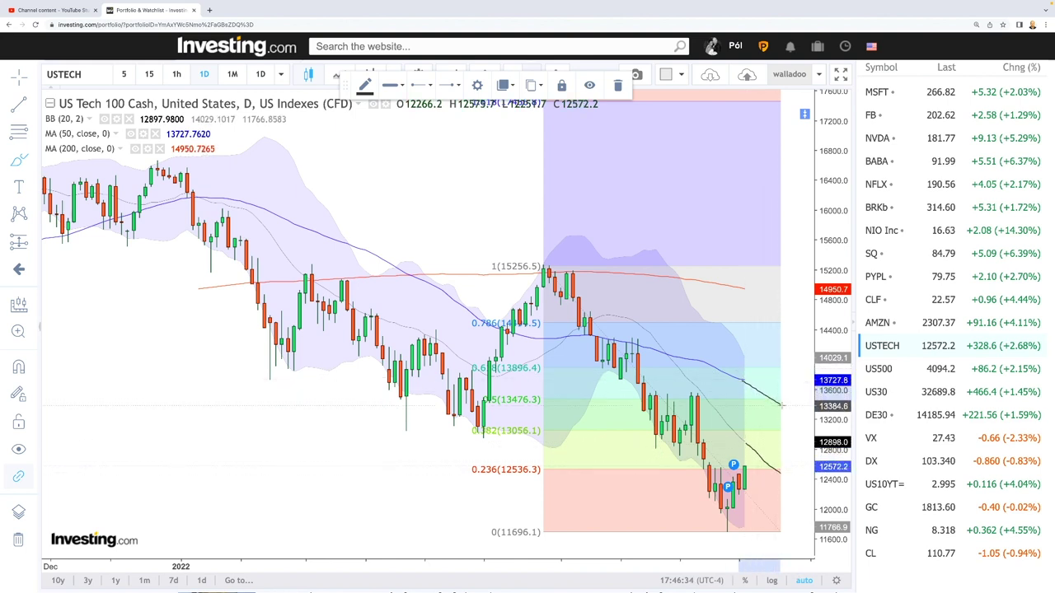
pyautogui.moveTo(781, 405); pyautogui.dragTo(779, 403)
pyautogui.moveTo(745, 284); pyautogui.dragTo(798, 323)
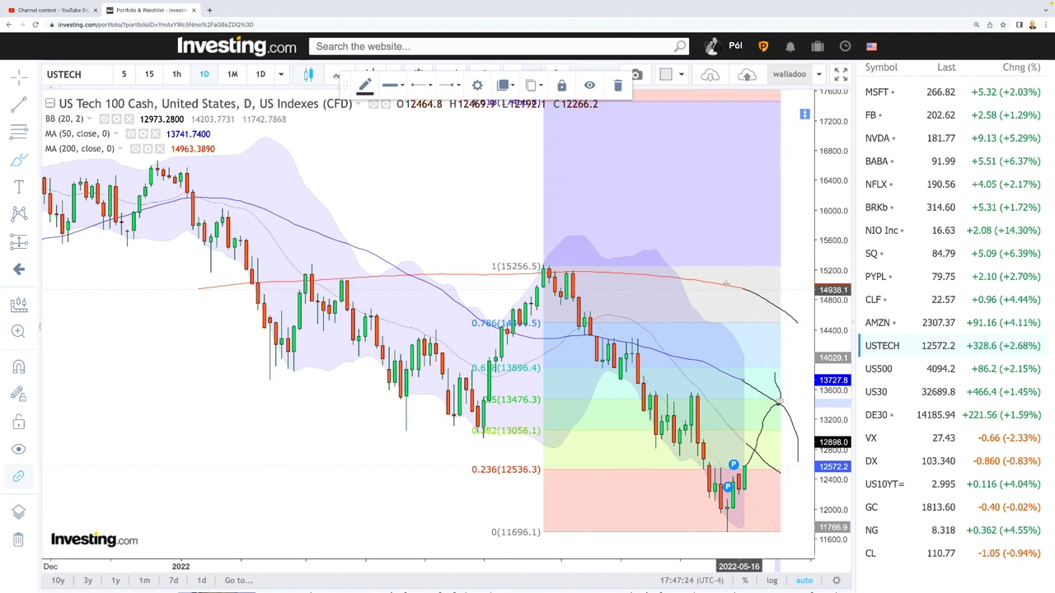
# Step: Circle the late-April and early-May highs near the 0.5 retracement level with freehand brush strokes
pyautogui.moveTo(700, 390)
pyautogui.mouseDown()
pyautogui.moveTo(645, 394)
pyautogui.moveTo(664, 394)
pyautogui.mouseUp()
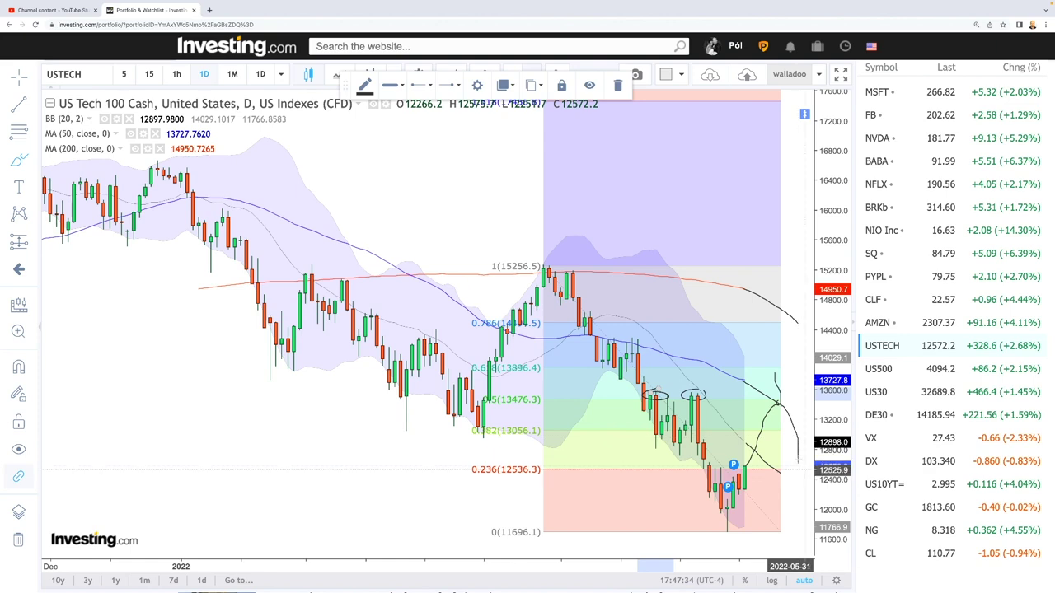
pyautogui.scroll(2, 748, 443)
pyautogui.scroll(-4, 748, 442)
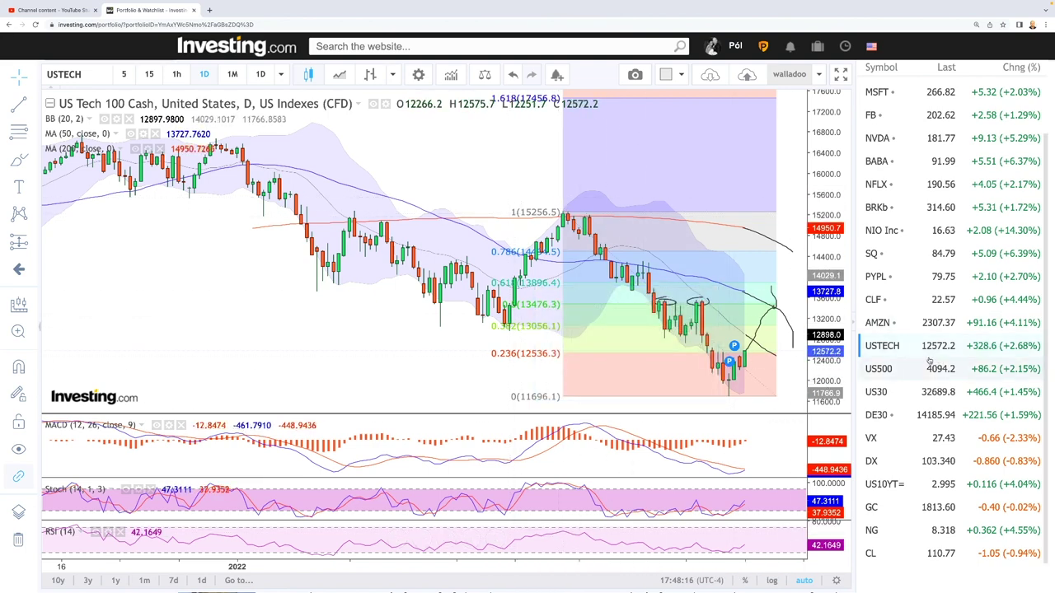
# Step: Switch to the US500 chart and delete the two freehand channel lines above and below the price
pyautogui.click(899, 371)
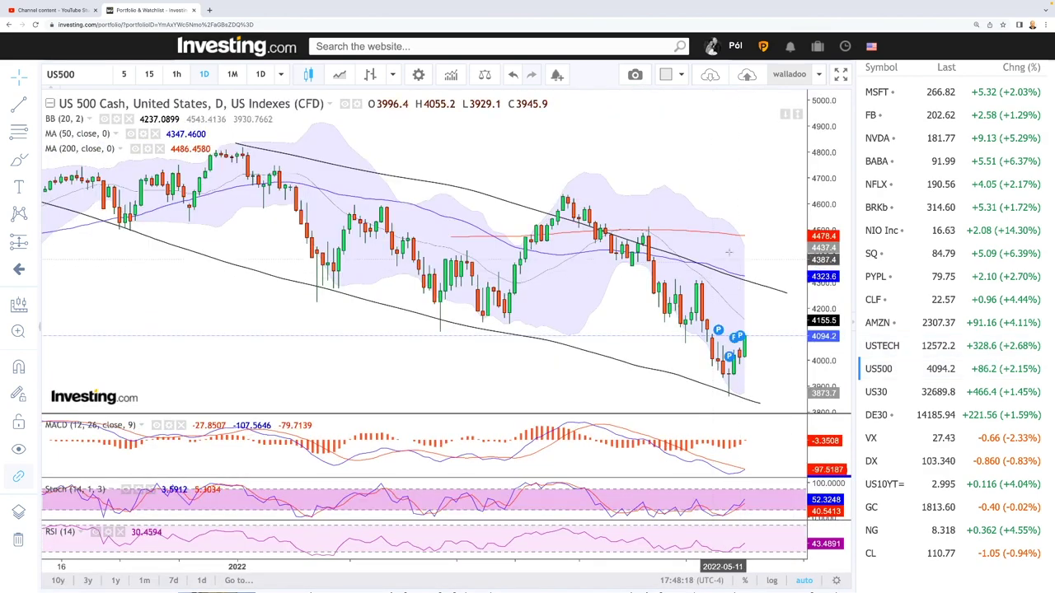
pyautogui.scroll(2, 494, 206)
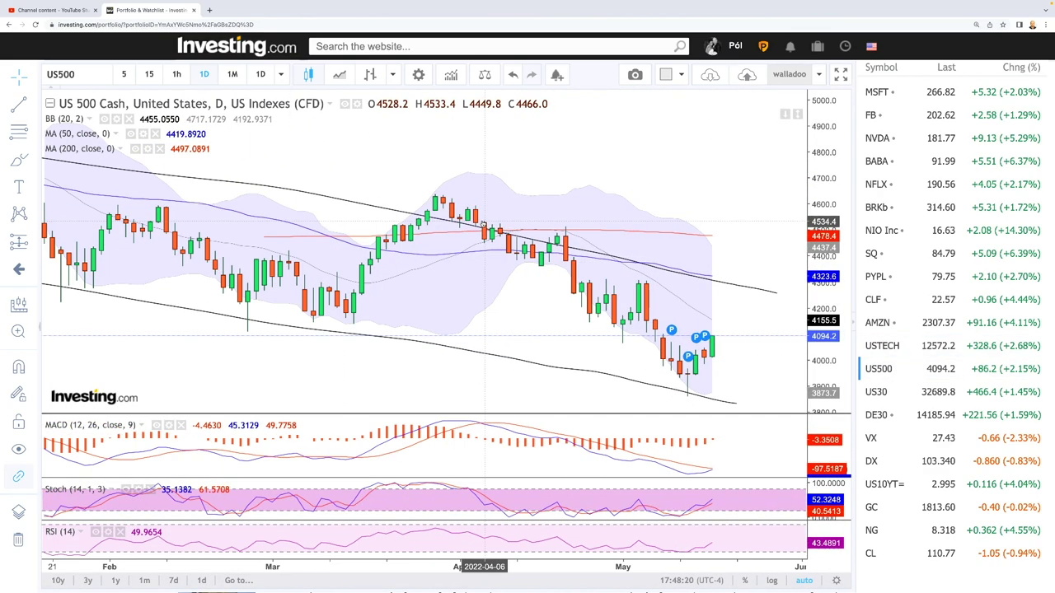
pyautogui.scroll(-5, 412, 181)
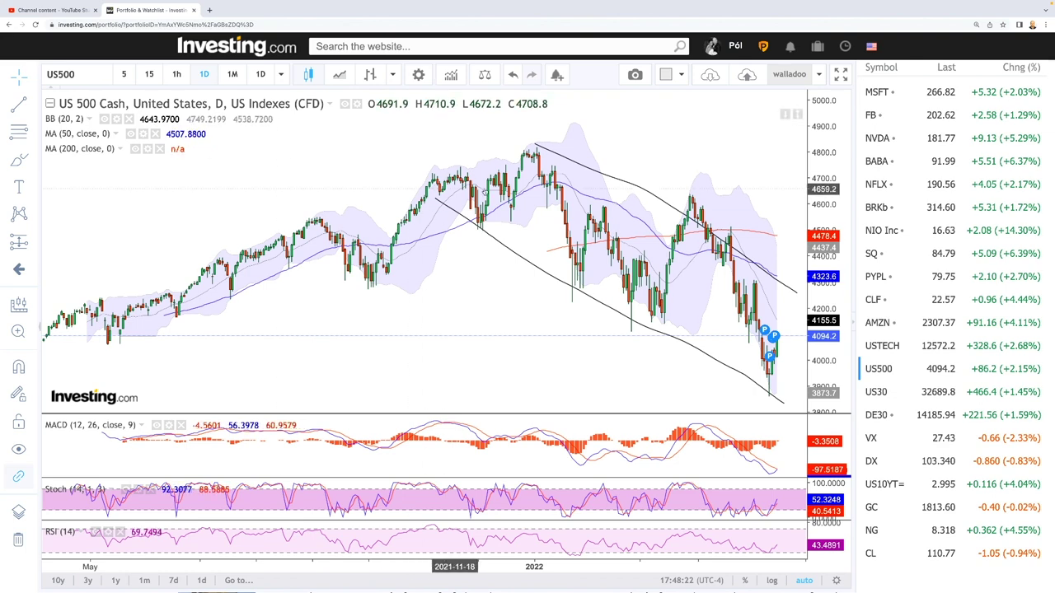
pyautogui.click(627, 183)
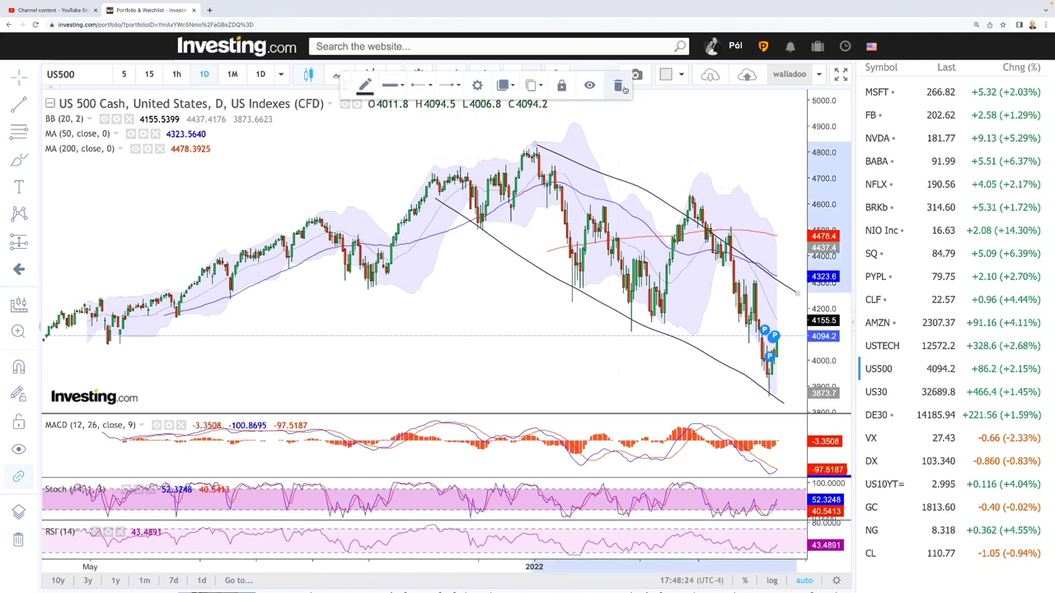
pyautogui.press('Delete')
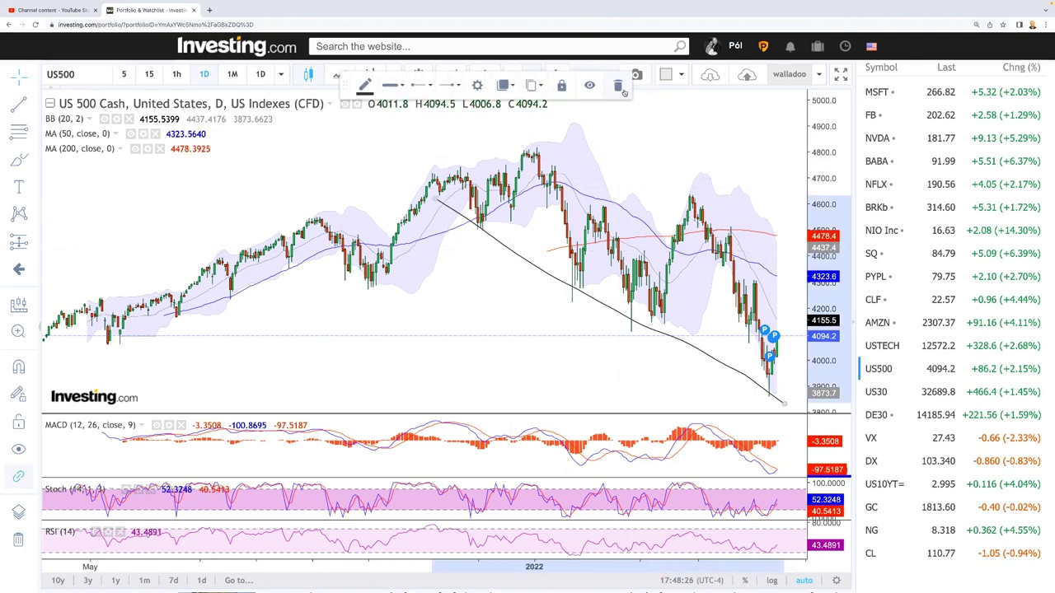
# Step: Circle the late-April and early-May highs near 4300 on the US500 chart with the brush
pyautogui.scroll(3, 692, 355)
pyautogui.scroll(3, 697, 356)
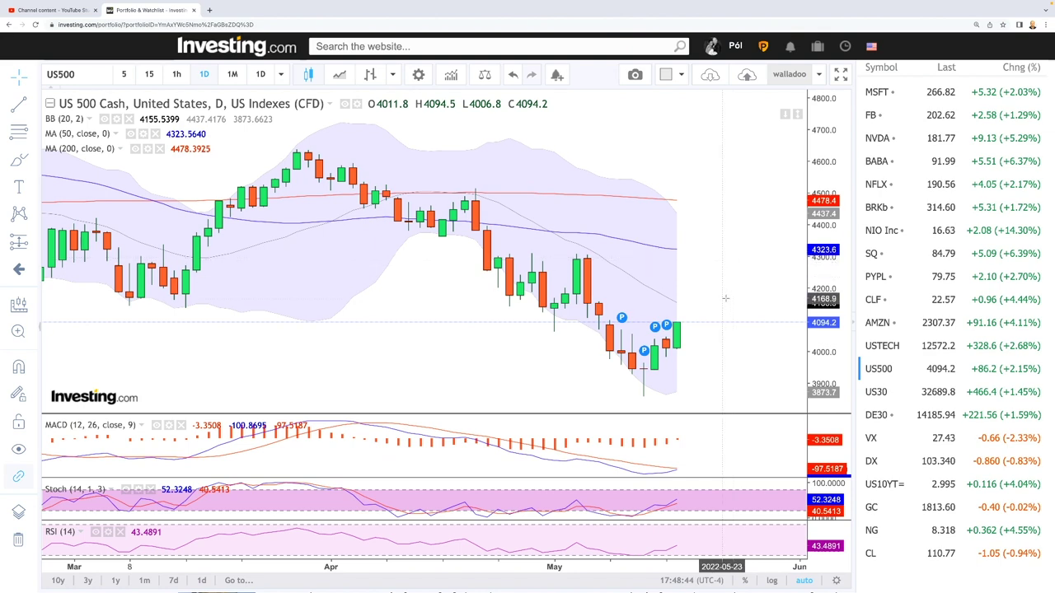
pyautogui.scroll(-5, 741, 267)
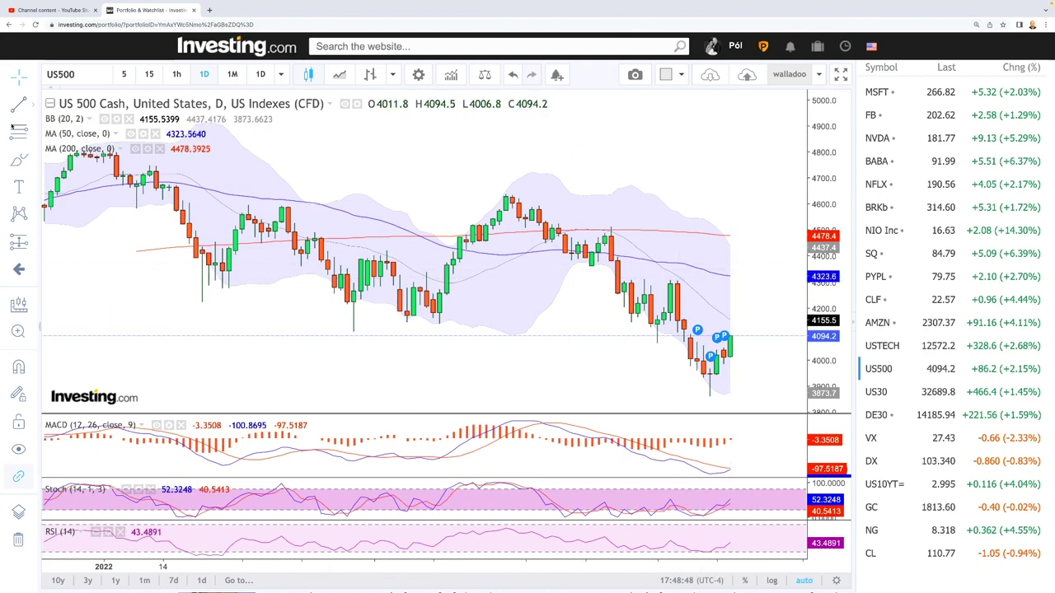
pyautogui.click(19, 159)
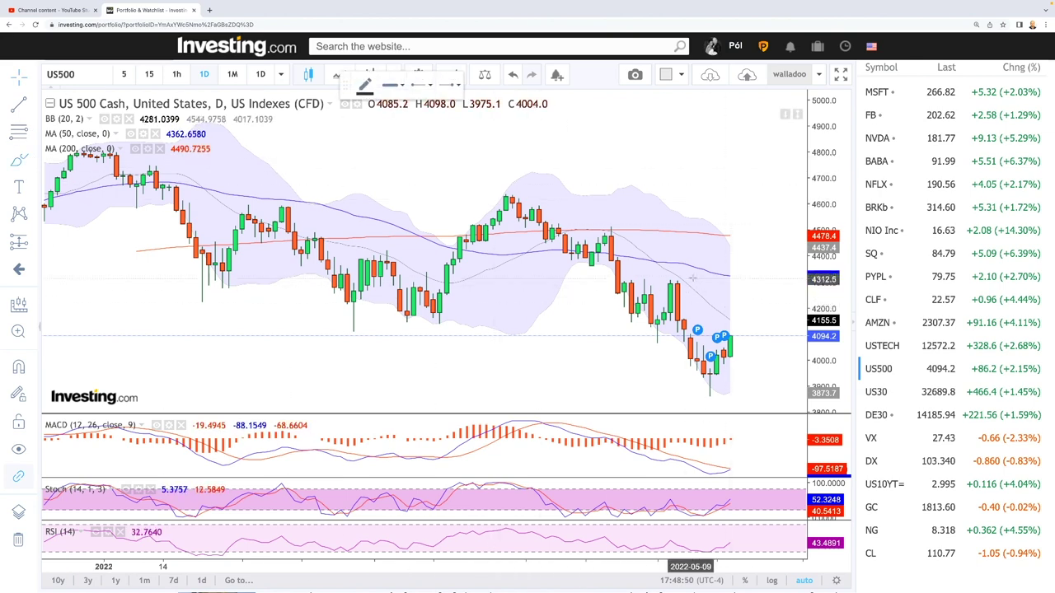
pyautogui.moveTo(673, 272)
pyautogui.mouseDown()
pyautogui.moveTo(685, 282)
pyautogui.moveTo(618, 280)
pyautogui.moveTo(628, 292)
pyautogui.moveTo(643, 278)
pyautogui.mouseUp()
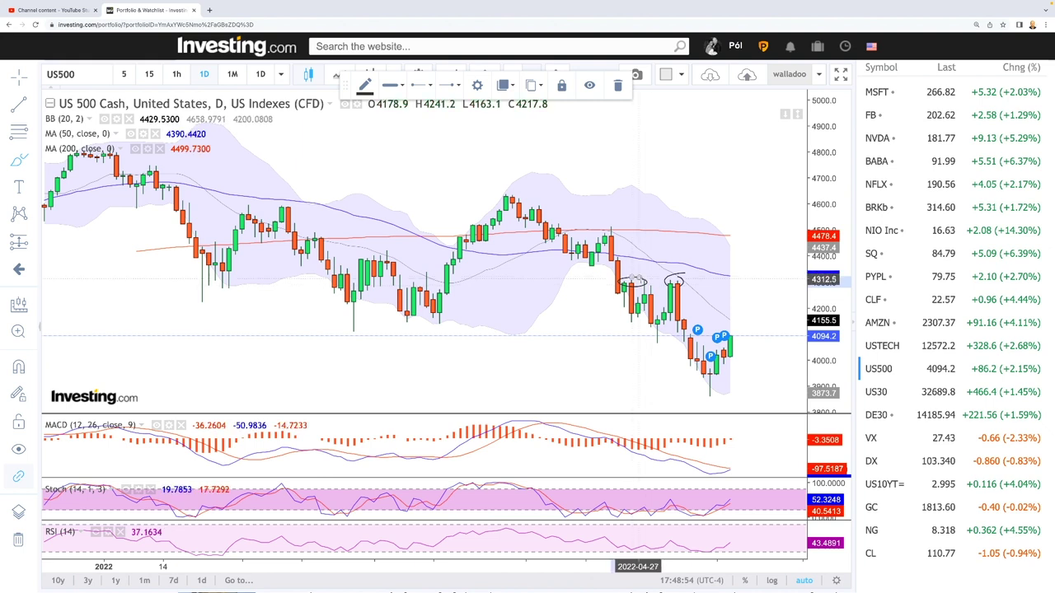
# Step: Sketch a projected rise and fall from the last US500 candle and brush resistance lines across the two circled highs
pyautogui.moveTo(731, 333)
pyautogui.mouseDown()
pyautogui.moveTo(744, 288)
pyautogui.moveTo(801, 385)
pyautogui.mouseUp()
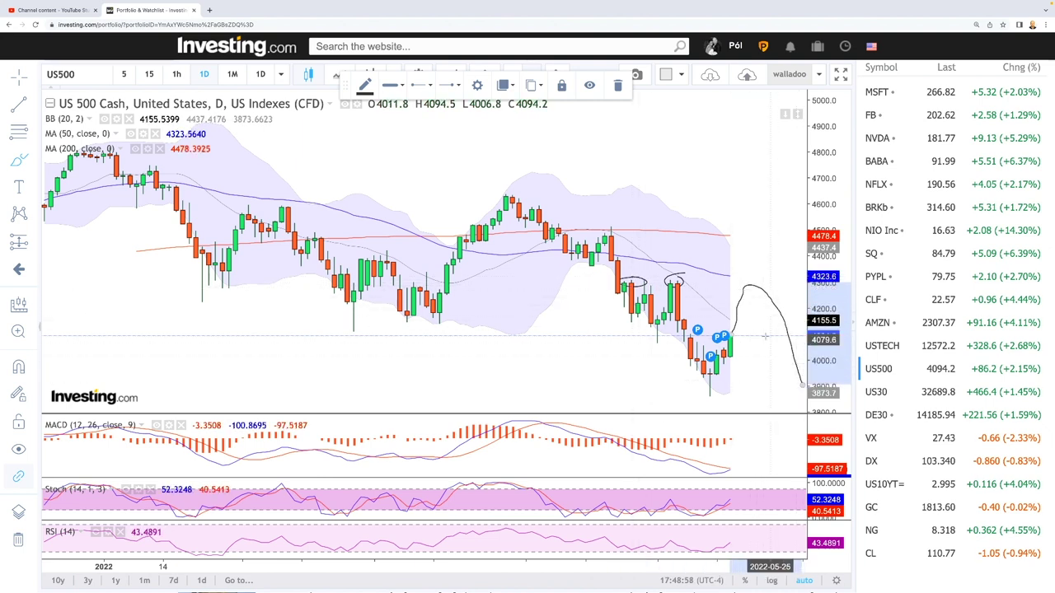
pyautogui.moveTo(620, 279)
pyautogui.mouseDown()
pyautogui.moveTo(775, 293)
pyautogui.moveTo(743, 280)
pyautogui.mouseUp()
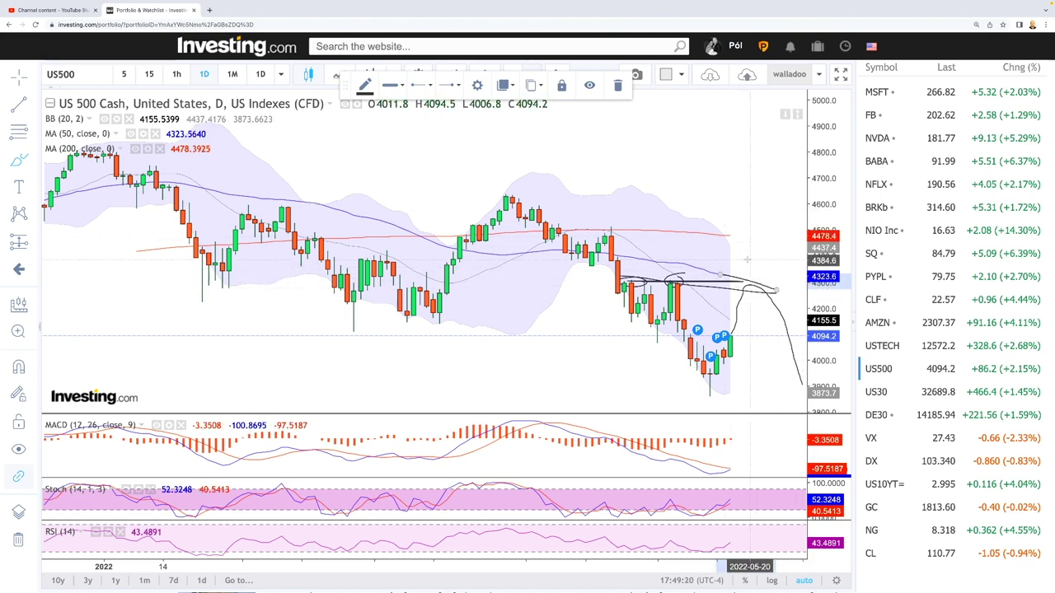
pyautogui.scroll(-5, 747, 259)
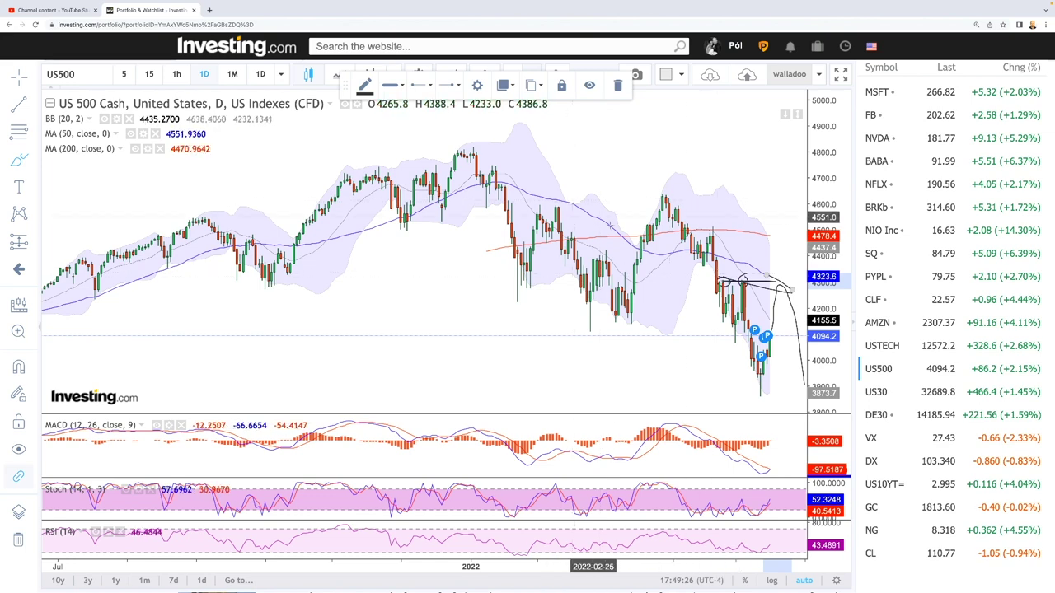
pyautogui.scroll(3, 750, 286)
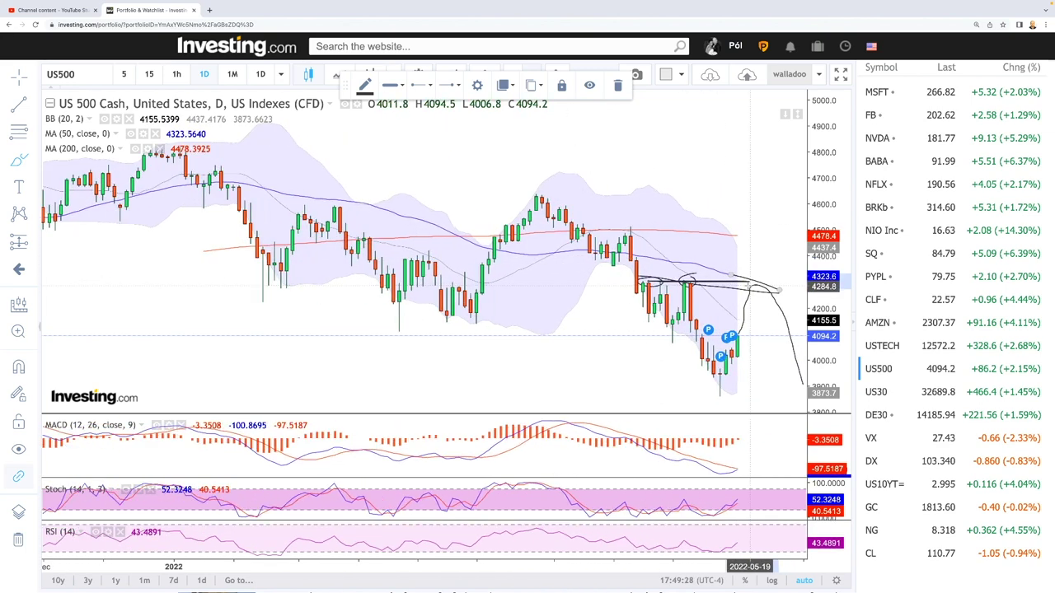
pyautogui.scroll(2, 748, 286)
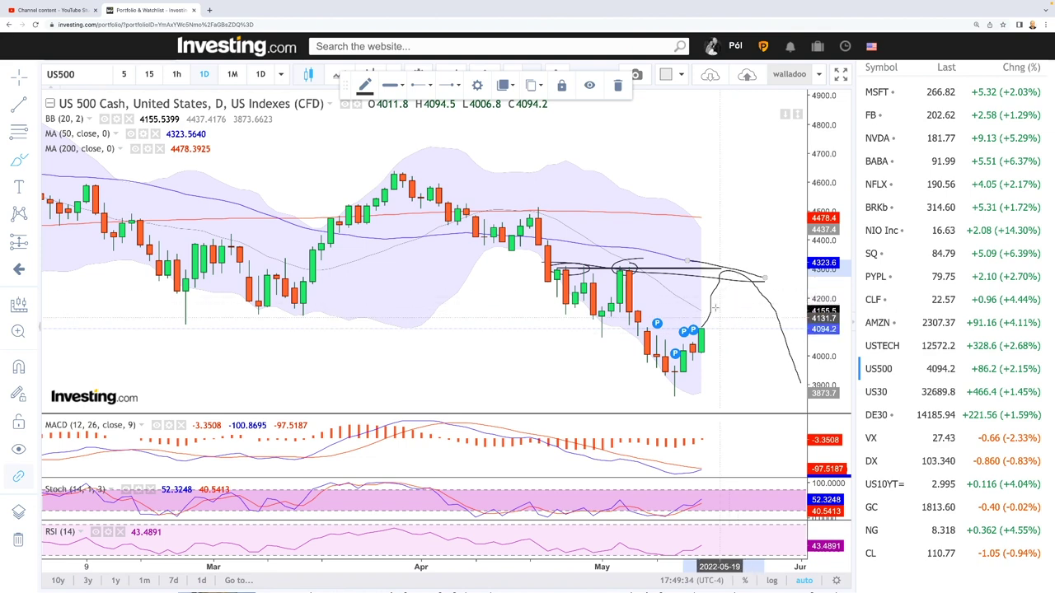
pyautogui.scroll(-3, 729, 330)
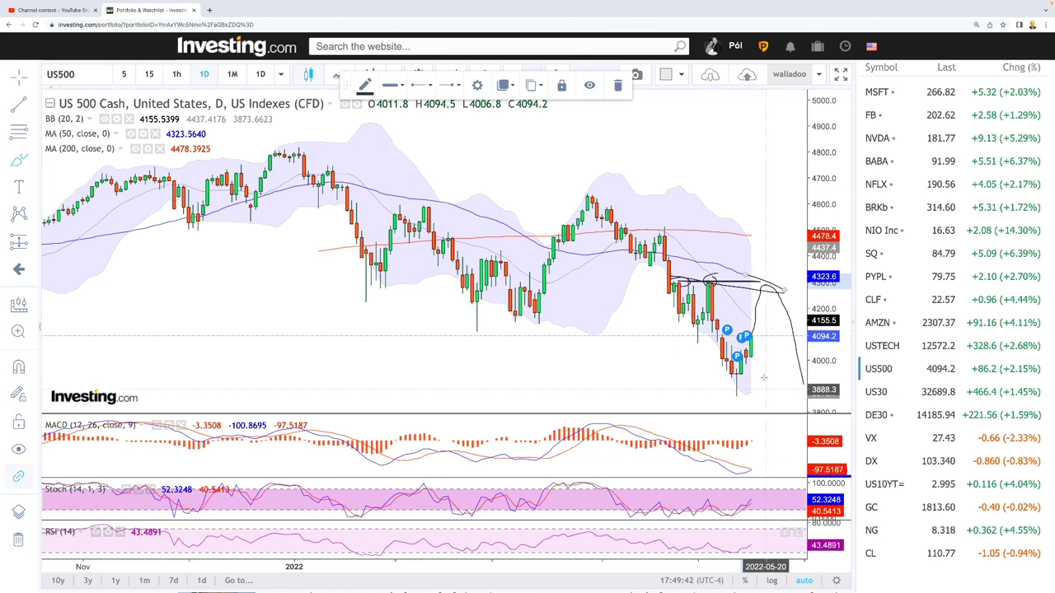
# Step: Switch to the US30 chart and circle the early-May high near the 50-period moving average
pyautogui.click(878, 393)
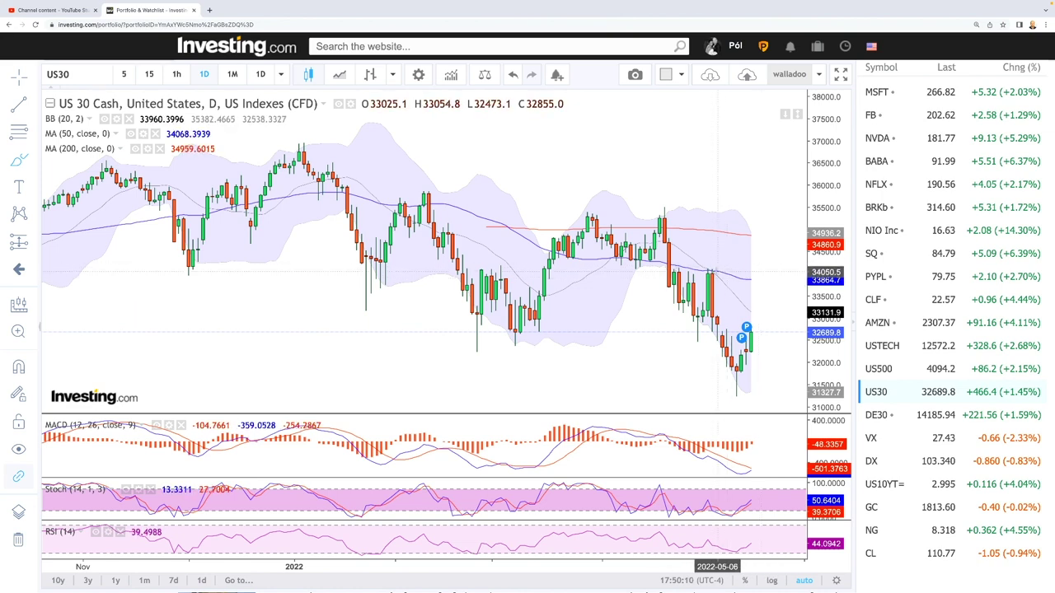
pyautogui.click(713, 269)
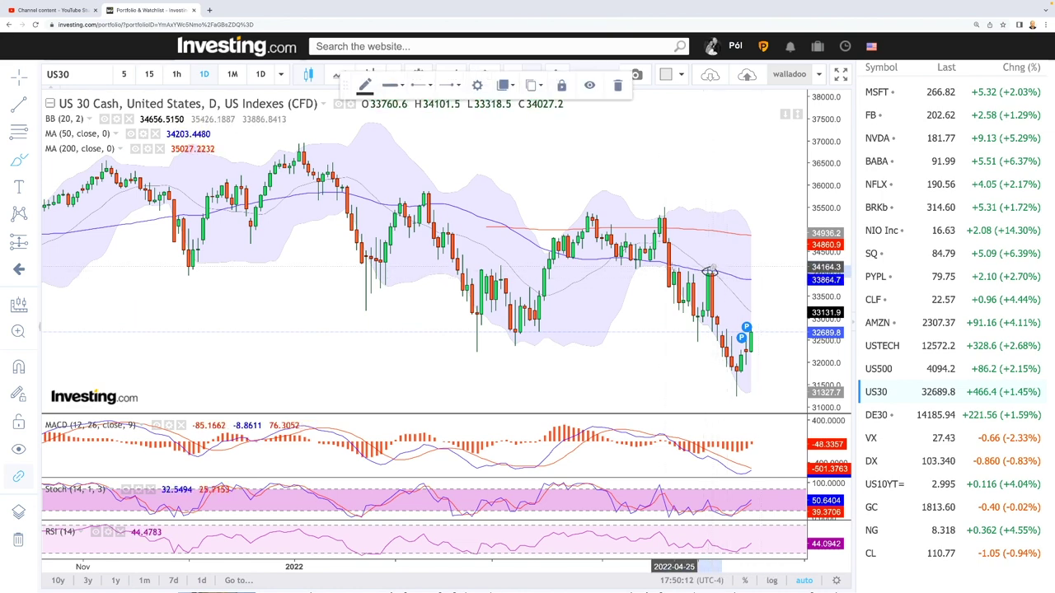
# Step: Circle the late-April high and the two highs near 35500 on the US30 chart, and brush a projected rise and fall from the last candle
pyautogui.moveTo(669, 268); pyautogui.dragTo(684, 277)
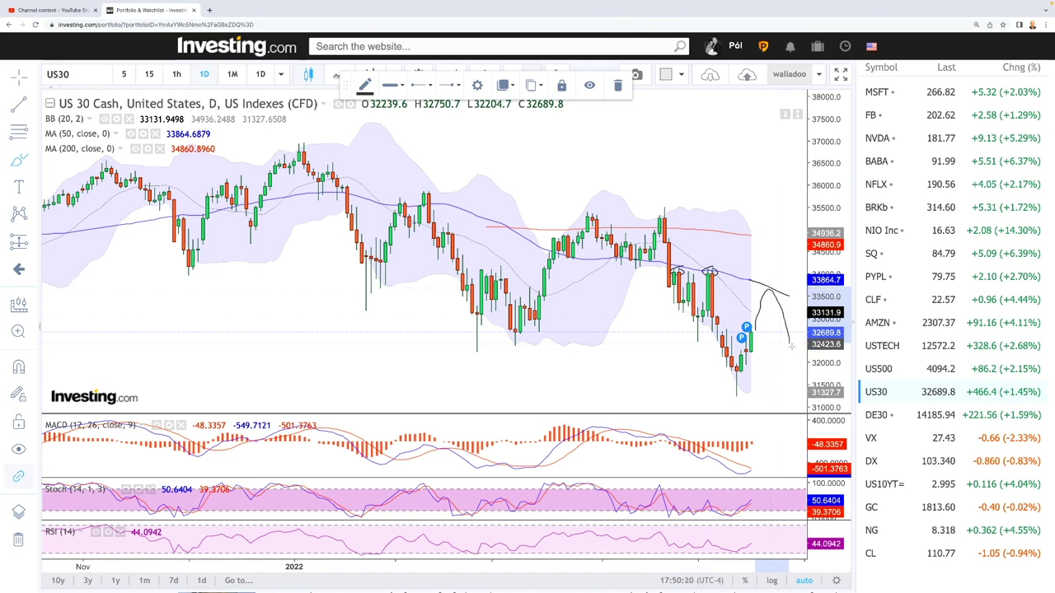
pyautogui.moveTo(791, 347); pyautogui.dragTo(798, 371)
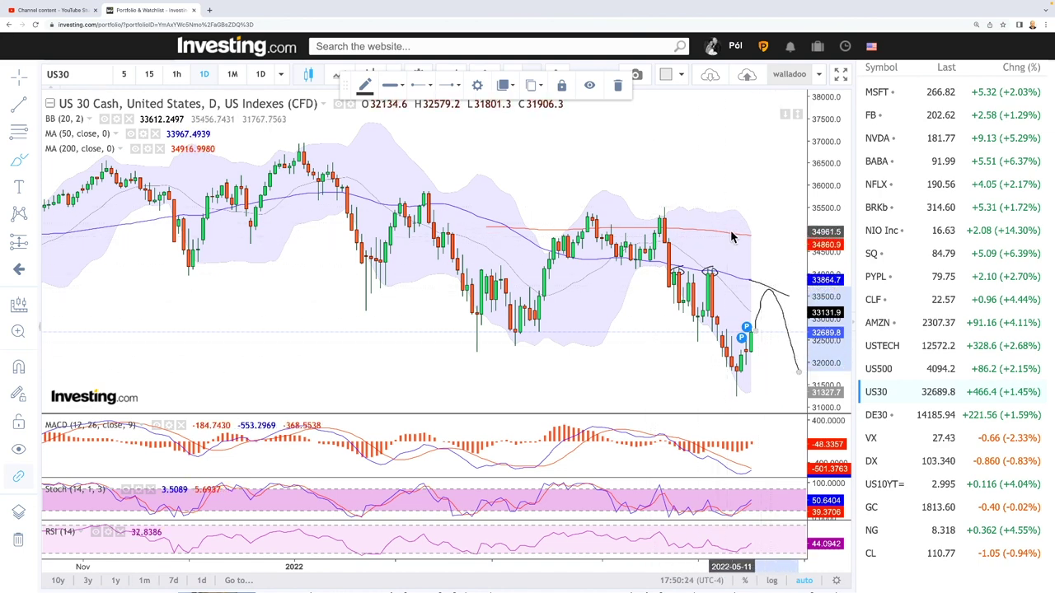
pyautogui.moveTo(664, 210); pyautogui.dragTo(658, 212)
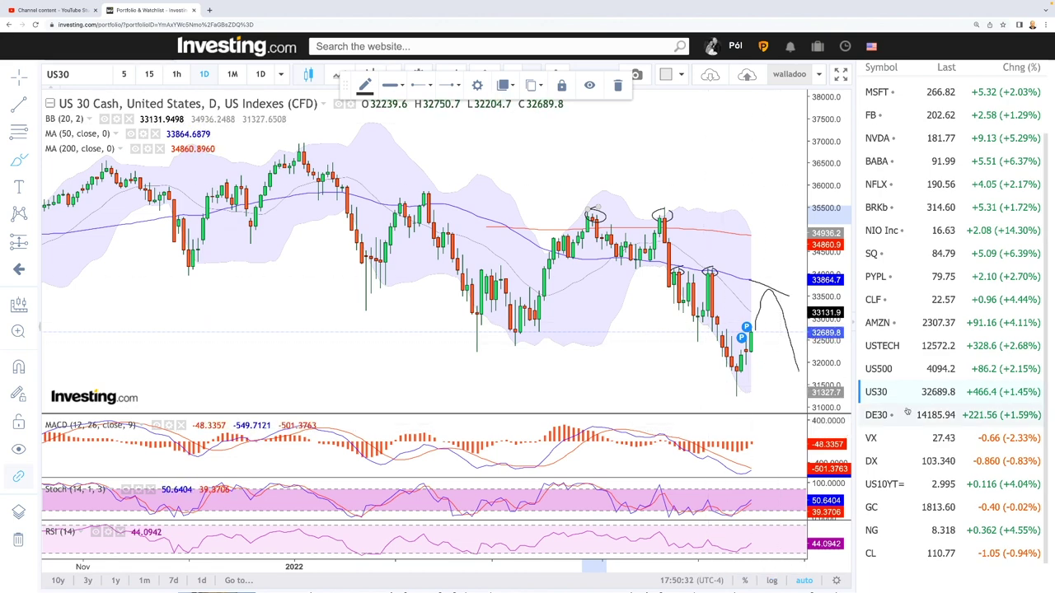
# Step: Switch to the DE30 chart and trace the price swings from late March with the brush, ending in a projected fall to about 13400
pyautogui.click(878, 414)
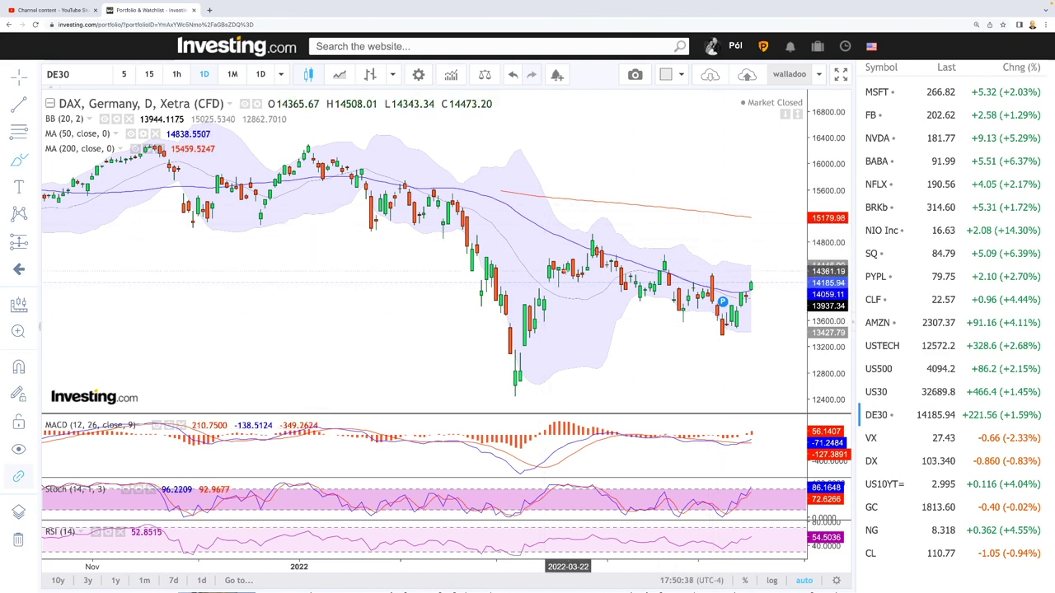
pyautogui.click(568, 276)
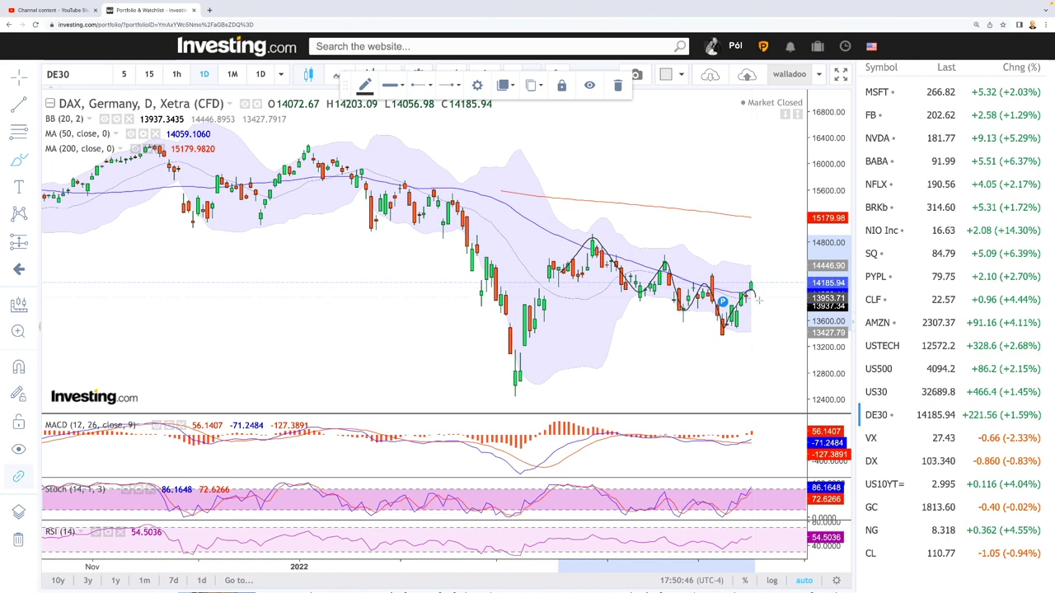
pyautogui.moveTo(759, 301); pyautogui.dragTo(768, 333)
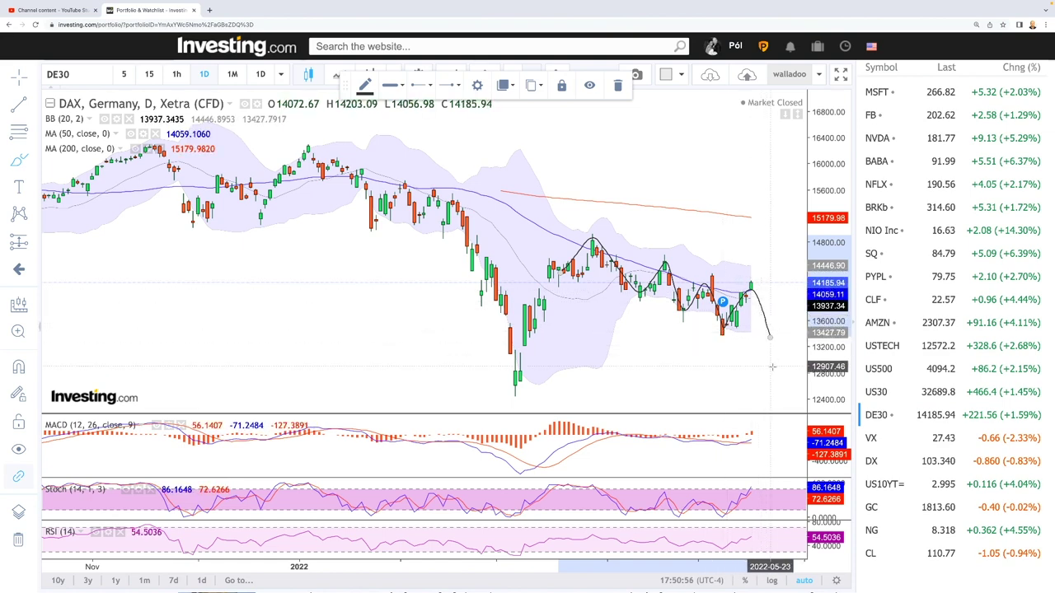
# Step: Brush two descending channel lines above and below the traced swings on the DE30 chart
pyautogui.click(558, 223)
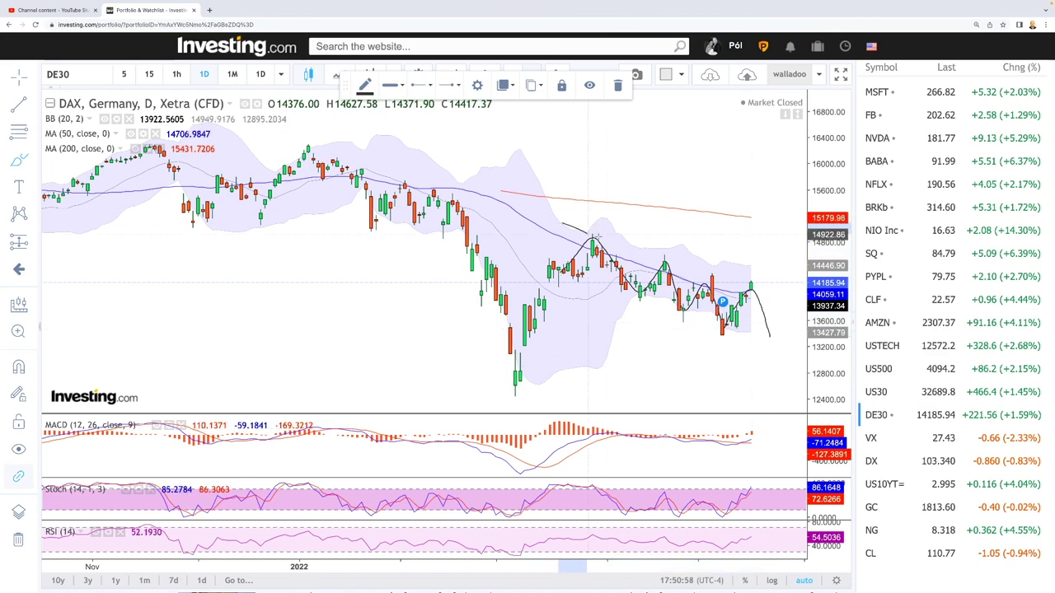
pyautogui.click(758, 290)
pyautogui.click(568, 278)
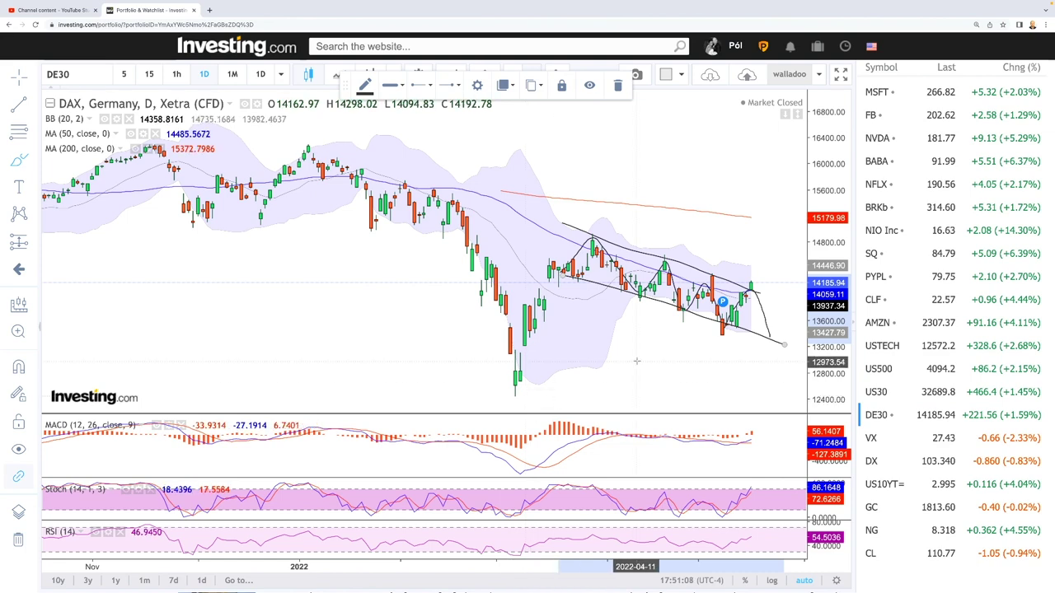
# Step: Place a Fib Retracement on the DE30 chart from the early-January high at 16288.49 to the March low level at 12411.87
pyautogui.scroll(3, 774, 297)
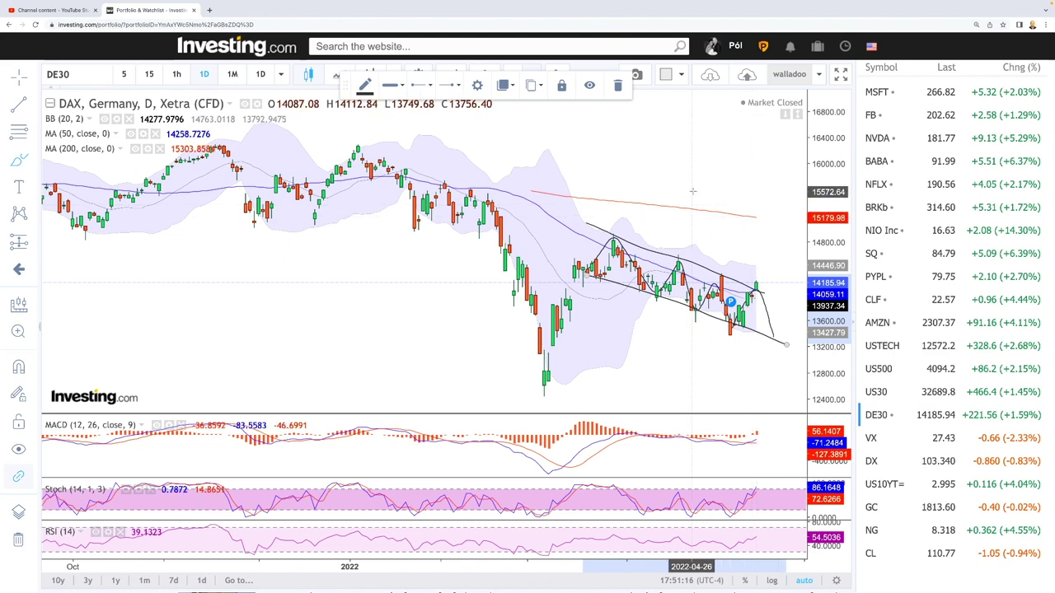
pyautogui.click(33, 135)
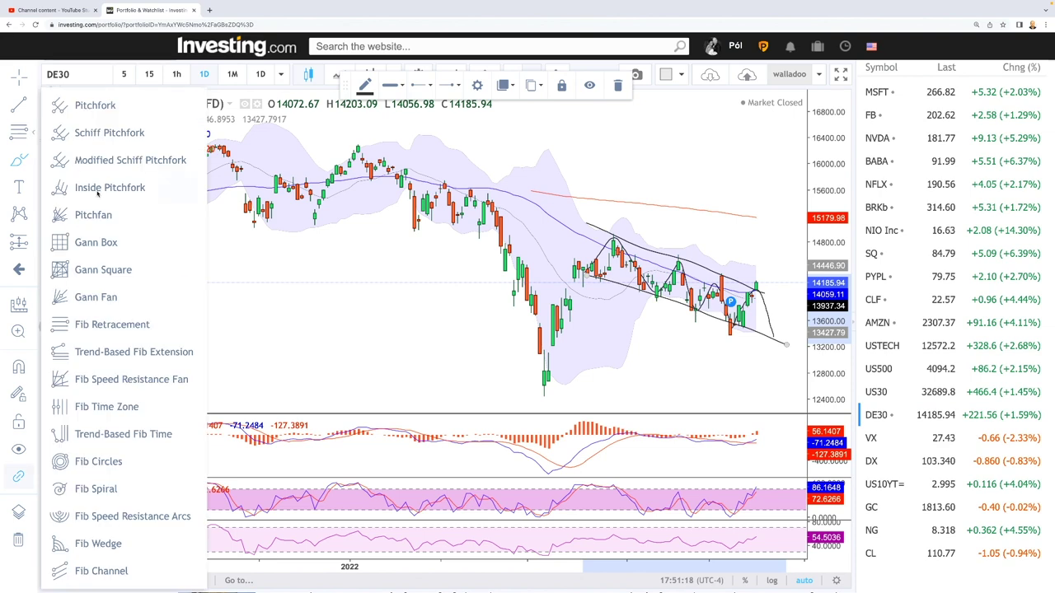
pyautogui.click(142, 324)
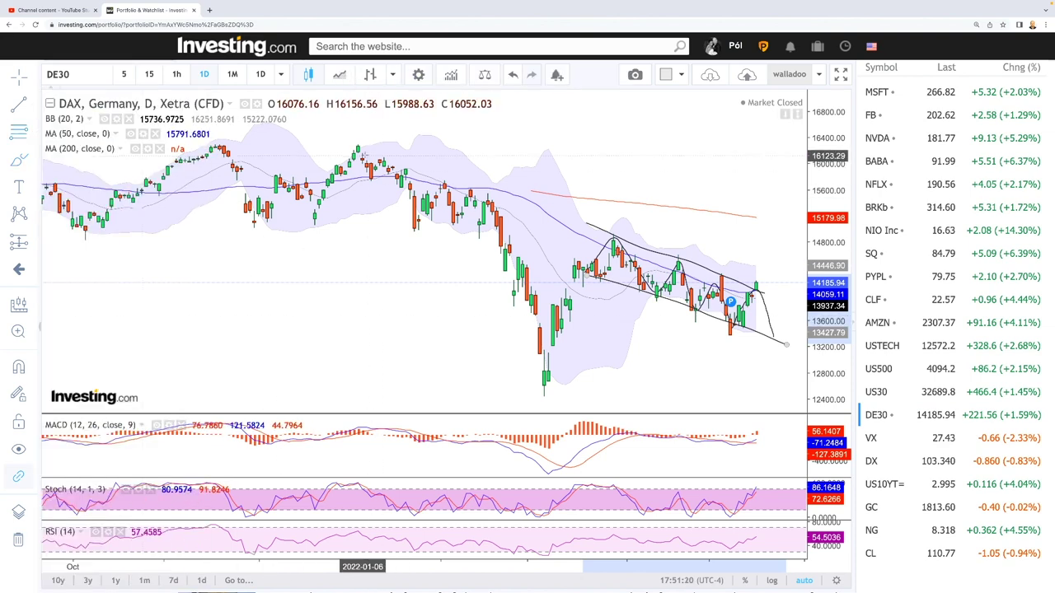
pyautogui.click(358, 145)
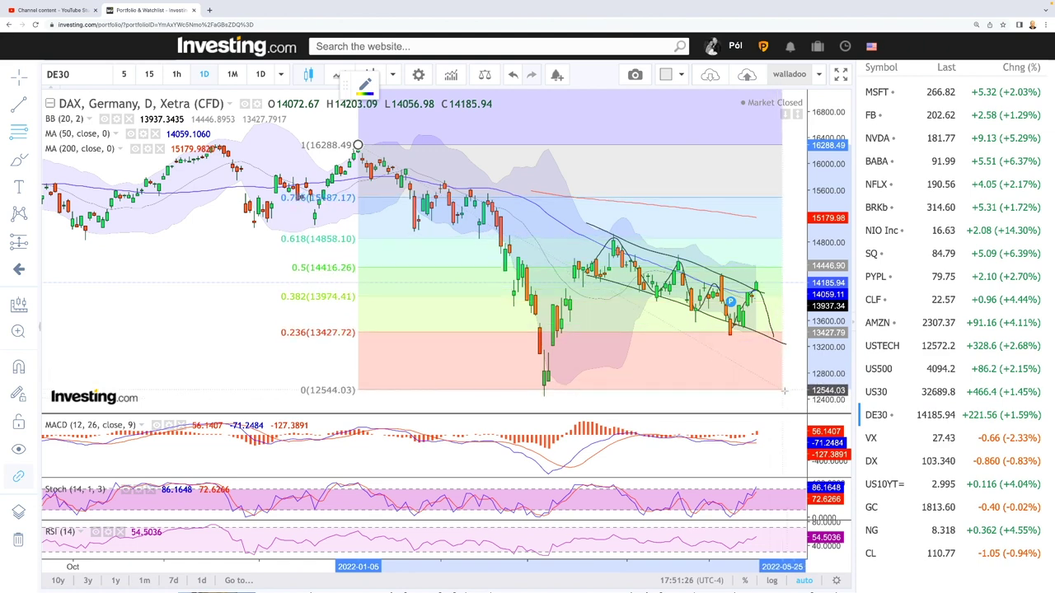
pyautogui.click(782, 398)
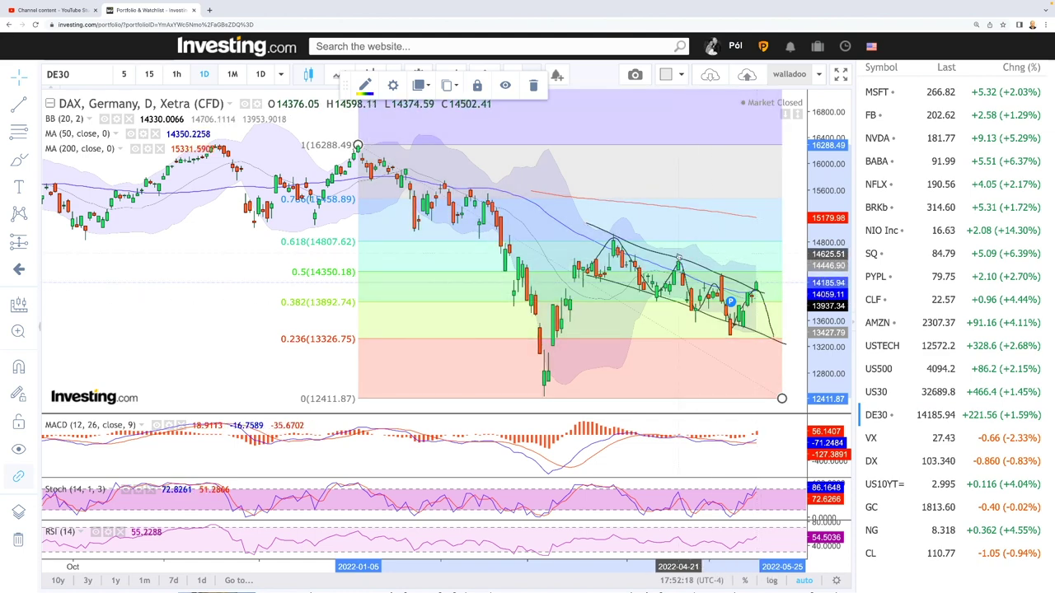
# Step: Switch to the VX chart and examine its recent candles and its longer history back to 2019
pyautogui.click(895, 437)
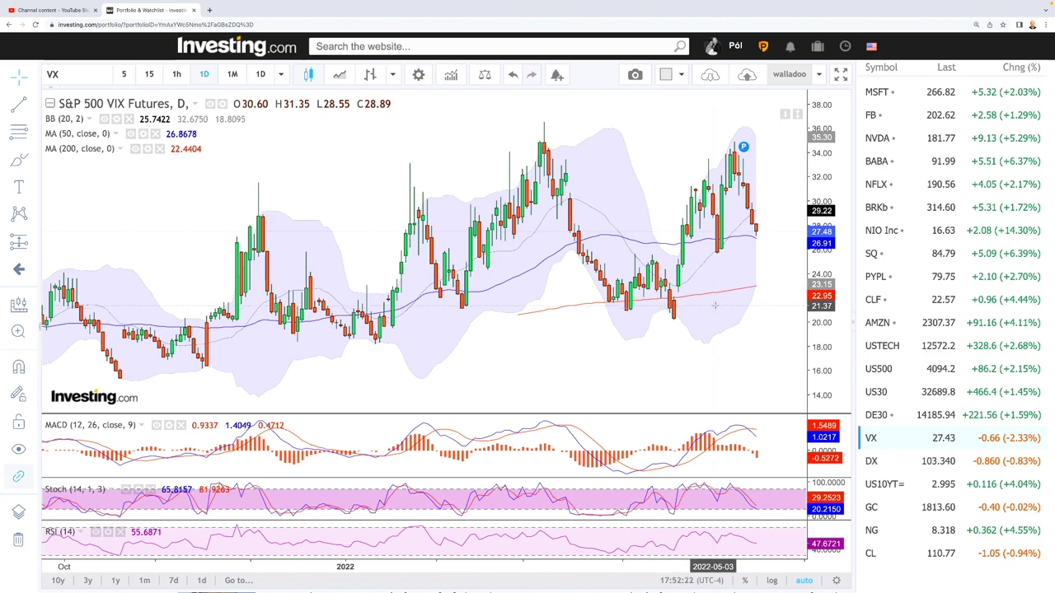
pyautogui.scroll(1, 733, 268)
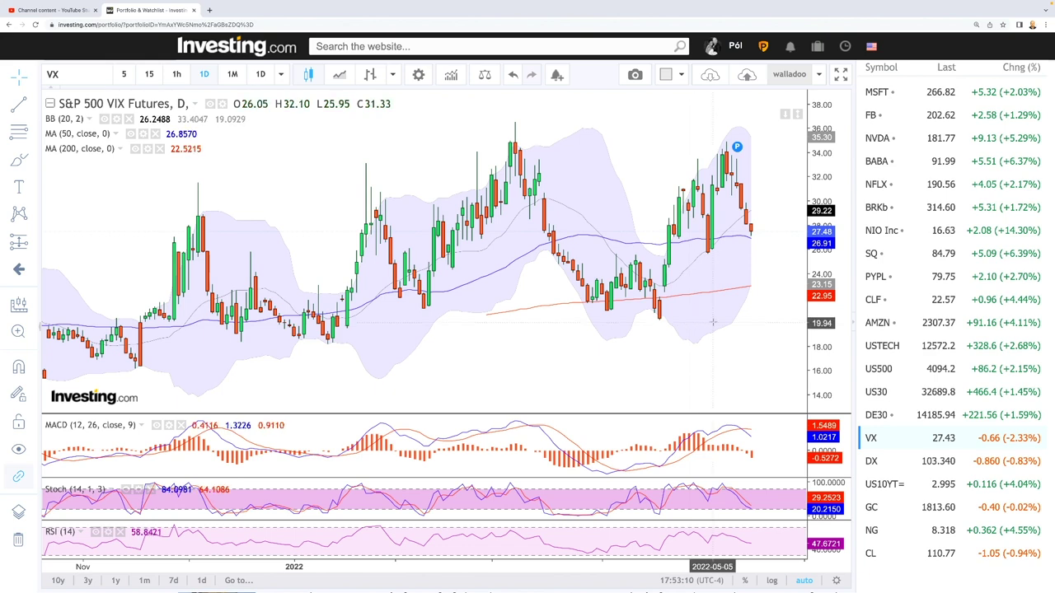
pyautogui.moveTo(735, 146)
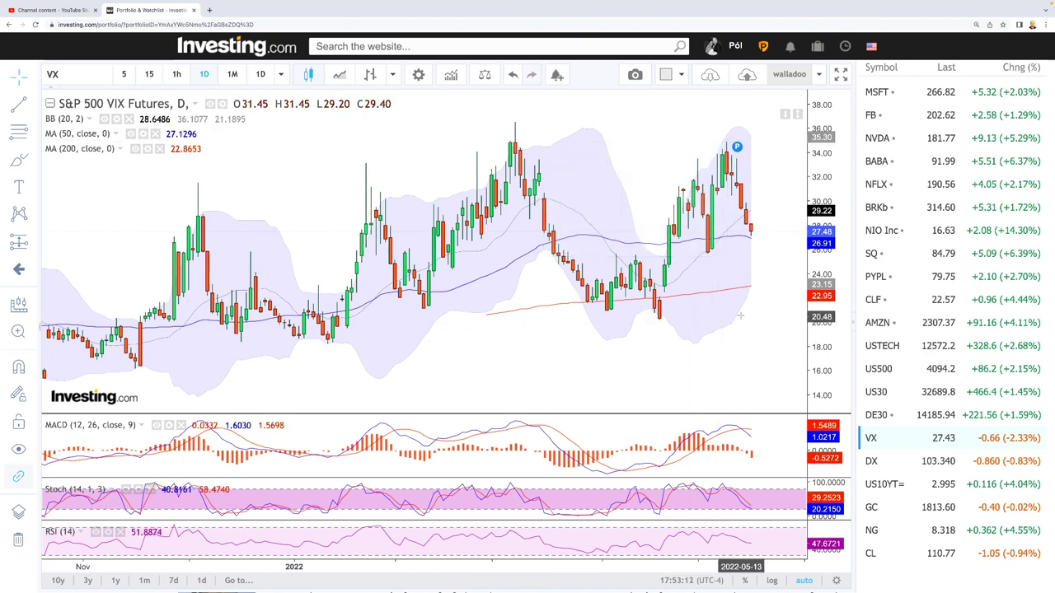
pyautogui.scroll(2, 742, 309)
pyautogui.scroll(-3, 743, 305)
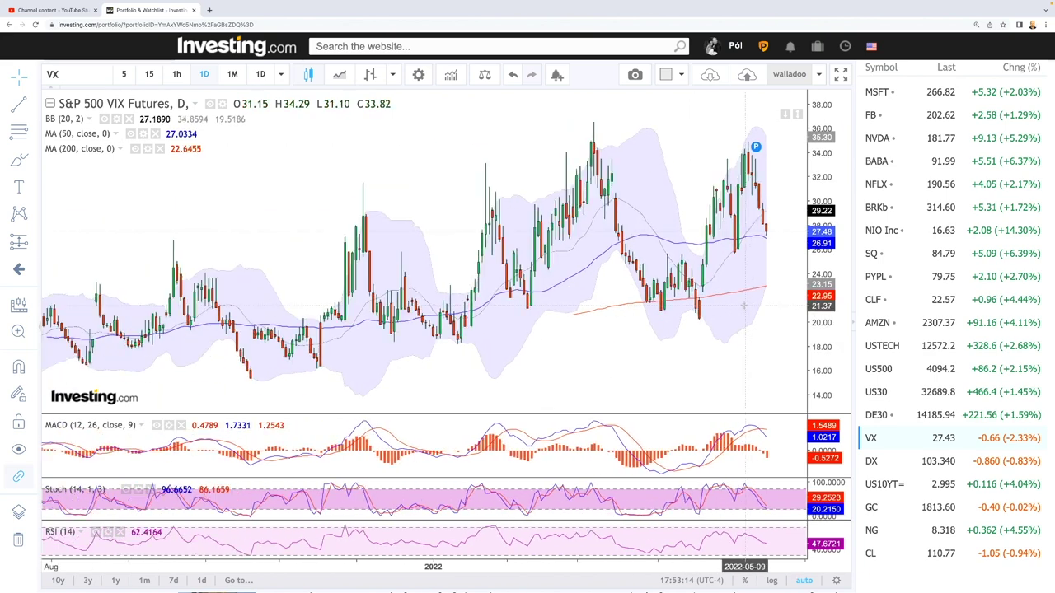
pyautogui.scroll(-5, 744, 305)
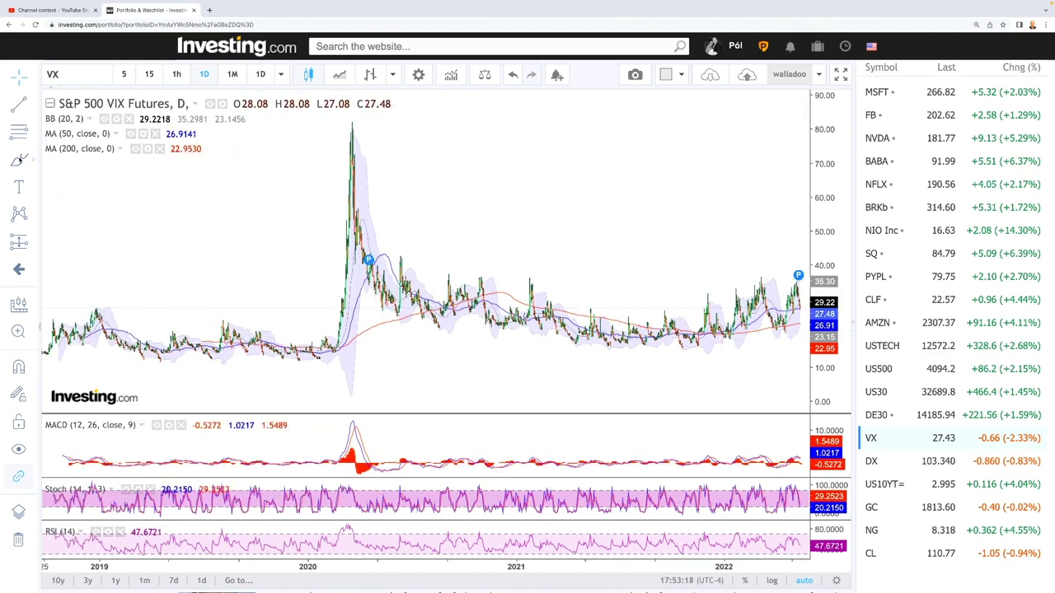
# Step: Brush two curved boundary lines above and below the VX price from mid-2020 to spring 2022, and inspect the latest candles between them
pyautogui.click(19, 159)
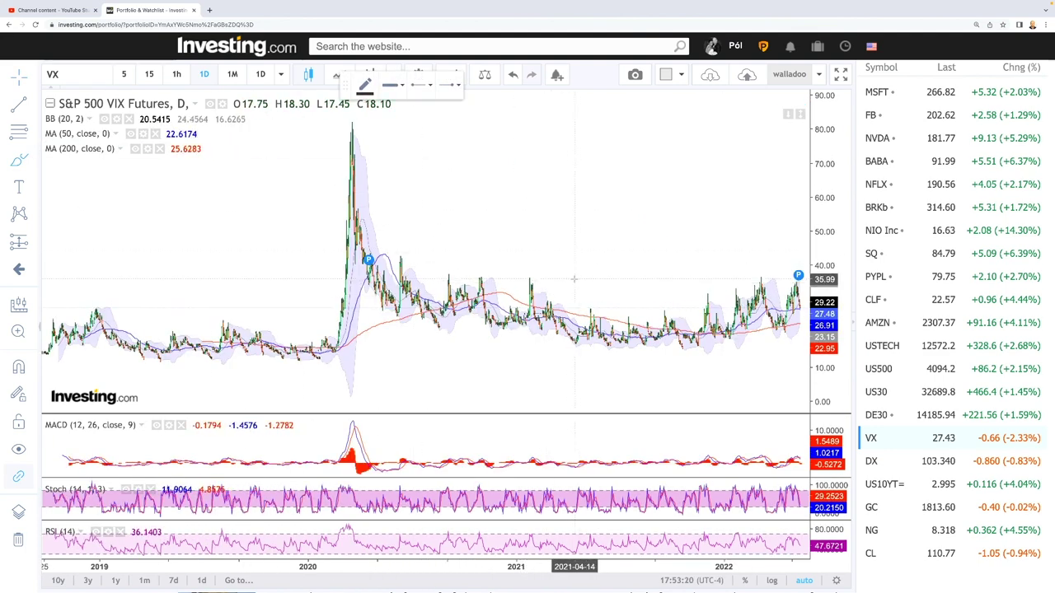
pyautogui.moveTo(411, 264); pyautogui.dragTo(581, 310)
pyautogui.moveTo(648, 311)
pyautogui.mouseDown()
pyautogui.moveTo(744, 290)
pyautogui.moveTo(798, 261)
pyautogui.mouseUp()
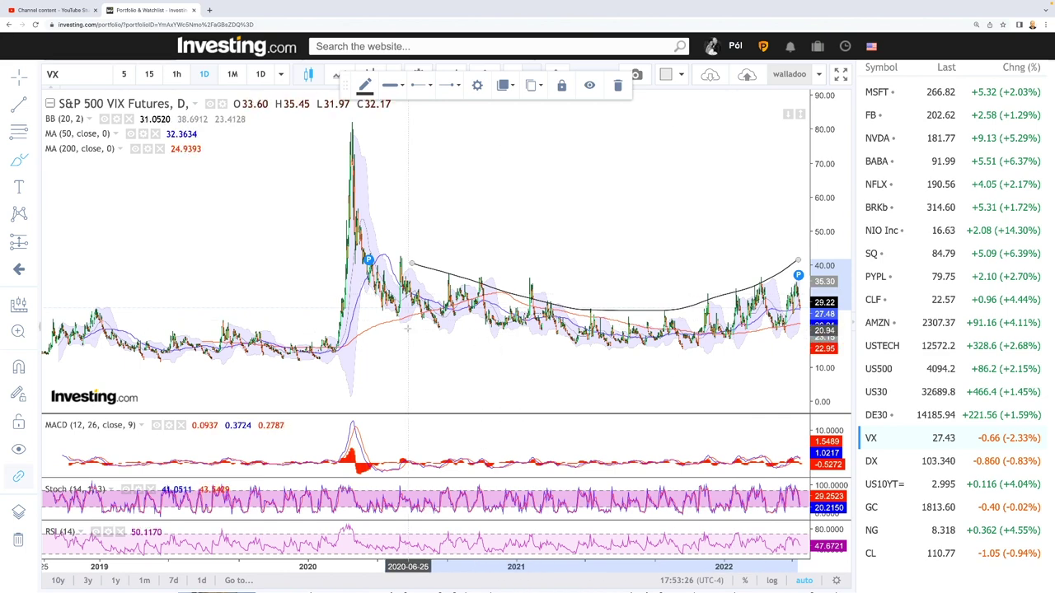
pyautogui.moveTo(394, 313)
pyautogui.mouseDown()
pyautogui.moveTo(558, 342)
pyautogui.moveTo(775, 336)
pyautogui.mouseUp()
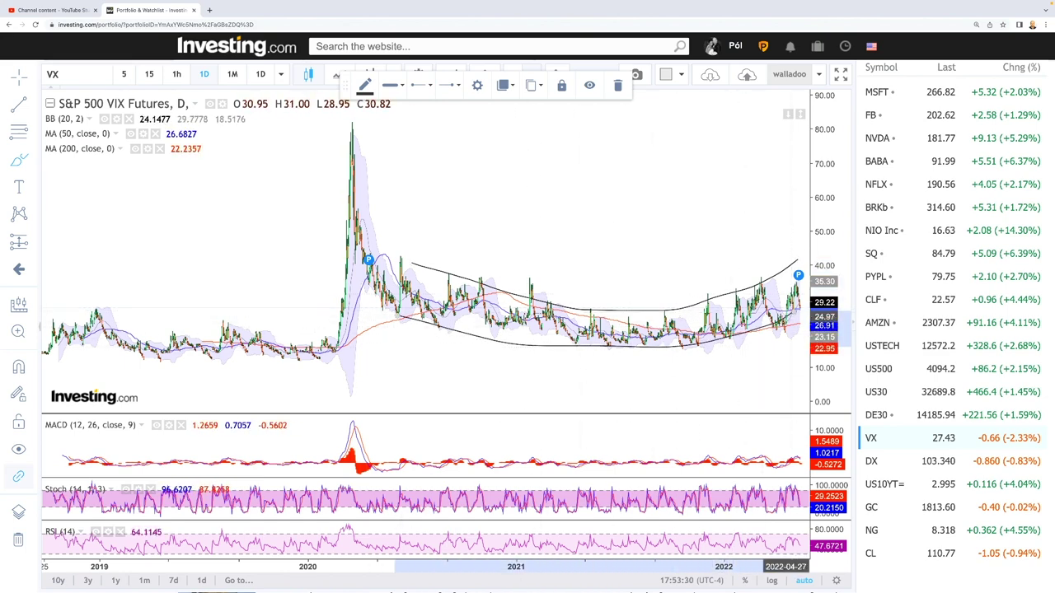
pyautogui.scroll(5, 783, 334)
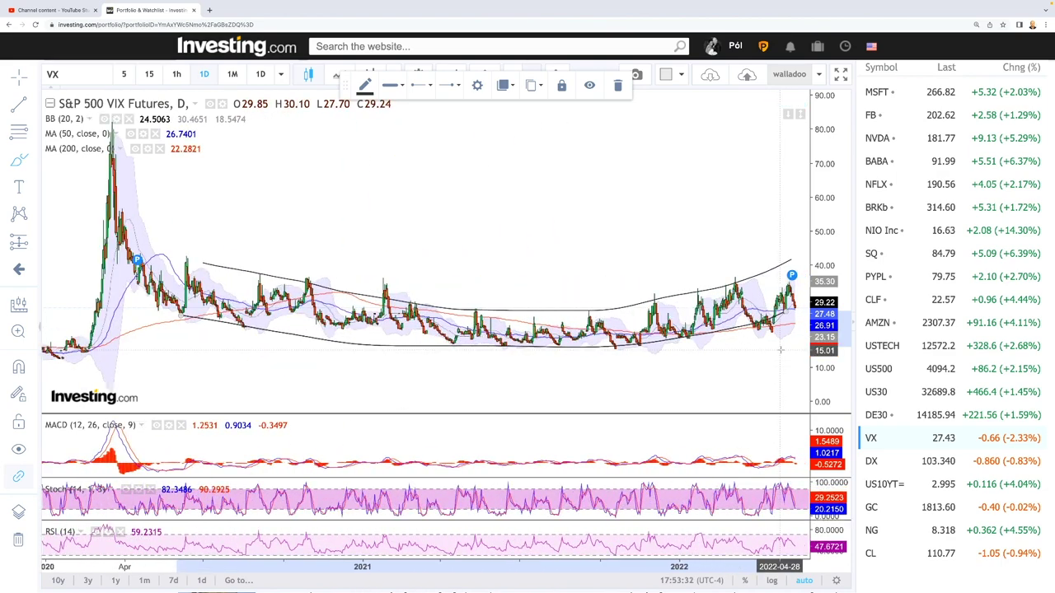
pyautogui.scroll(3, 779, 350)
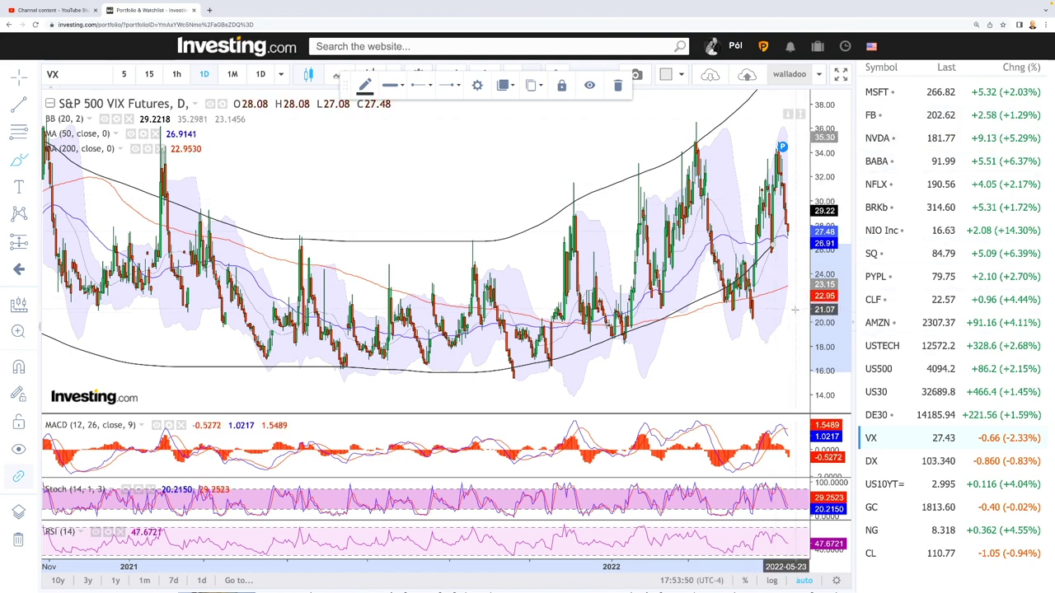
# Step: Switch to the US 10-year yield chart and inspect its most recent daily candles
pyautogui.click(897, 486)
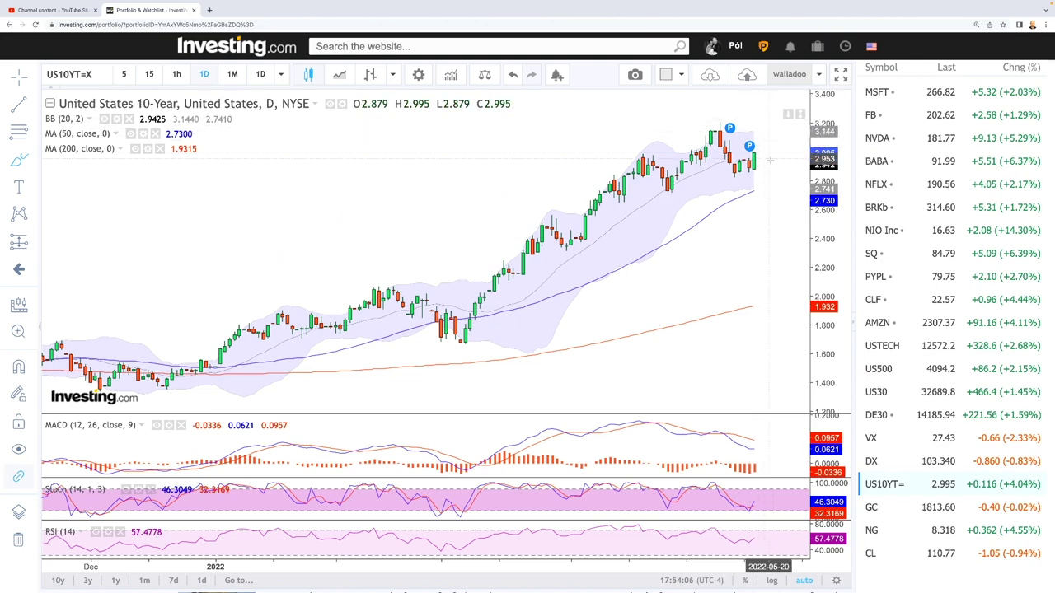
pyautogui.scroll(2, 766, 150)
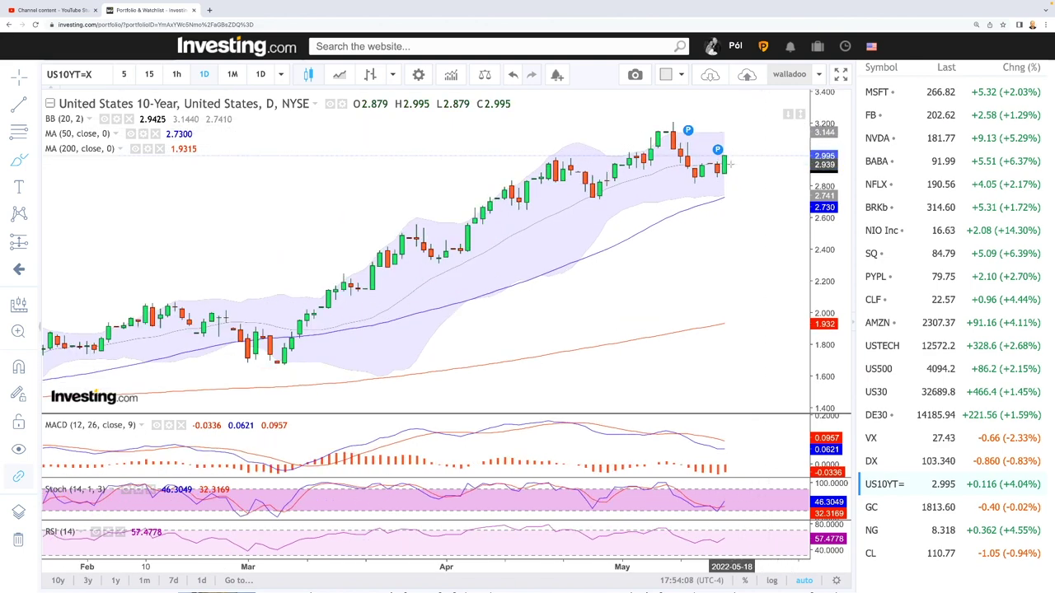